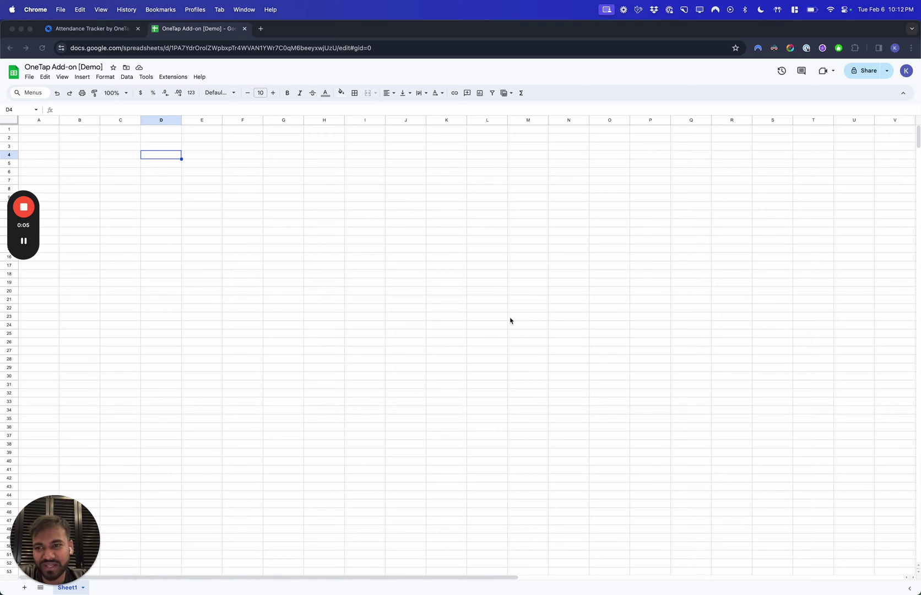
# Switch to the Attendance Tracker by OneTap Marketplace listing, which shows it is installed
pyautogui.click(79, 30)
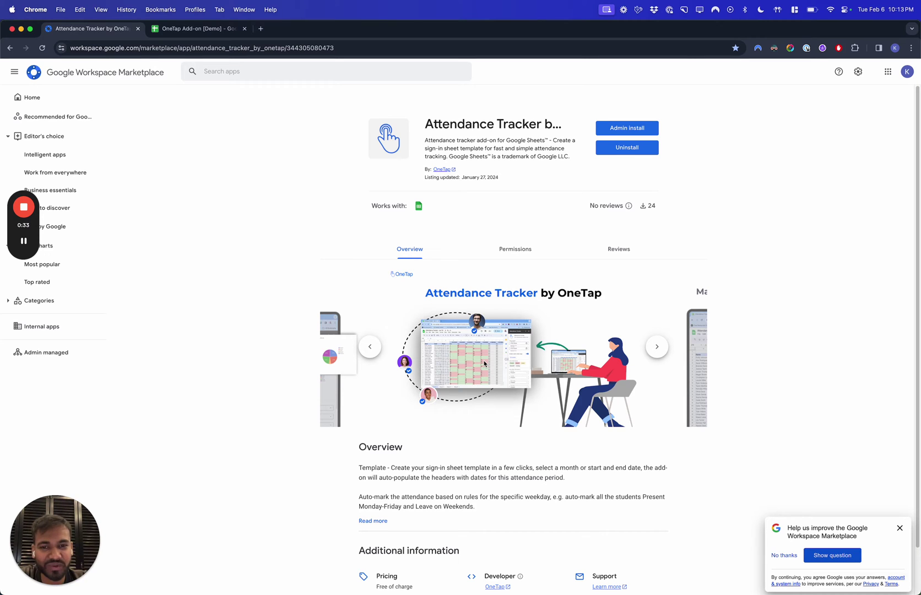
# In the spreadsheet, open Extensions > Add-ons > Manage add-ons and view the OneTap Attendance Tracker details
pyautogui.click(185, 29)
pyautogui.click(156, 146)
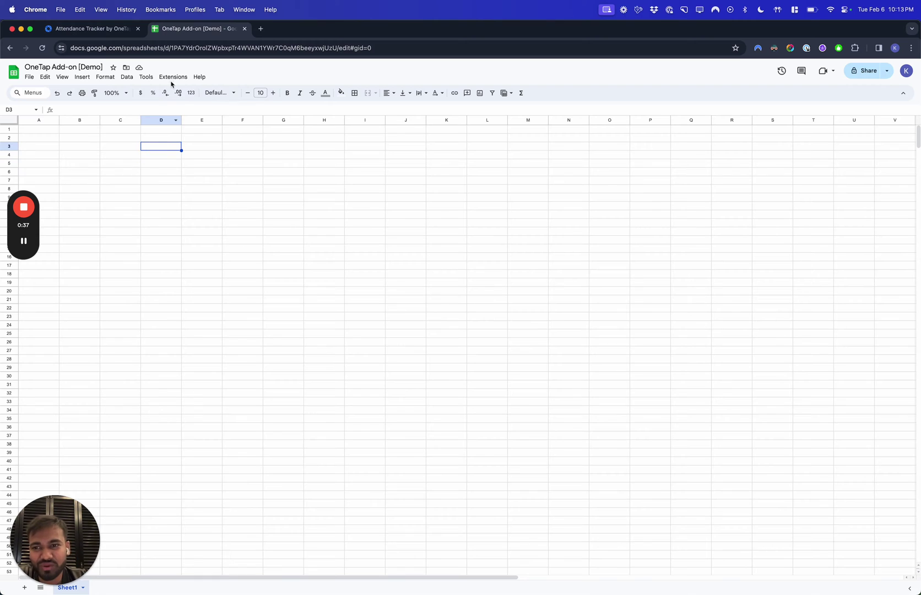
pyautogui.click(198, 77)
pyautogui.moveTo(173, 77)
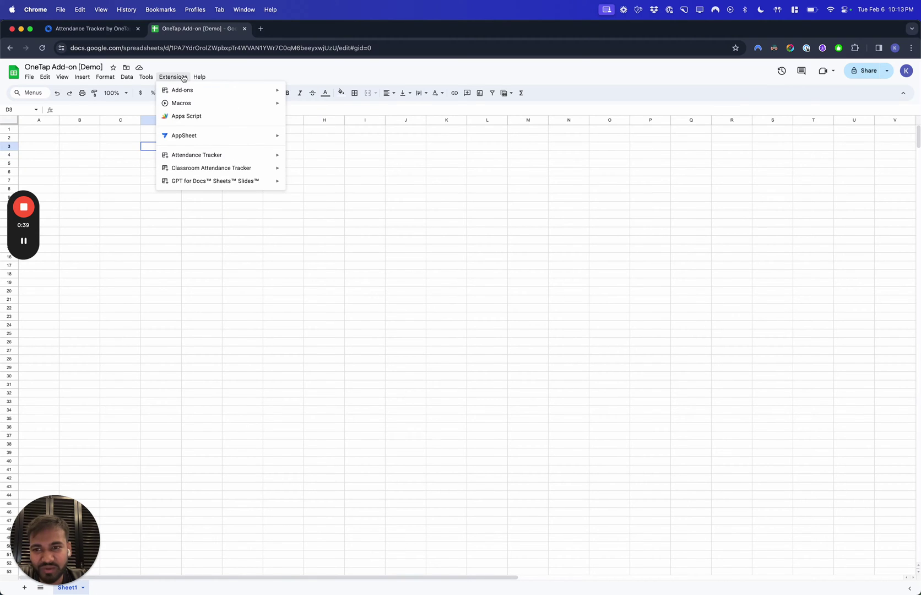
pyautogui.moveTo(203, 94)
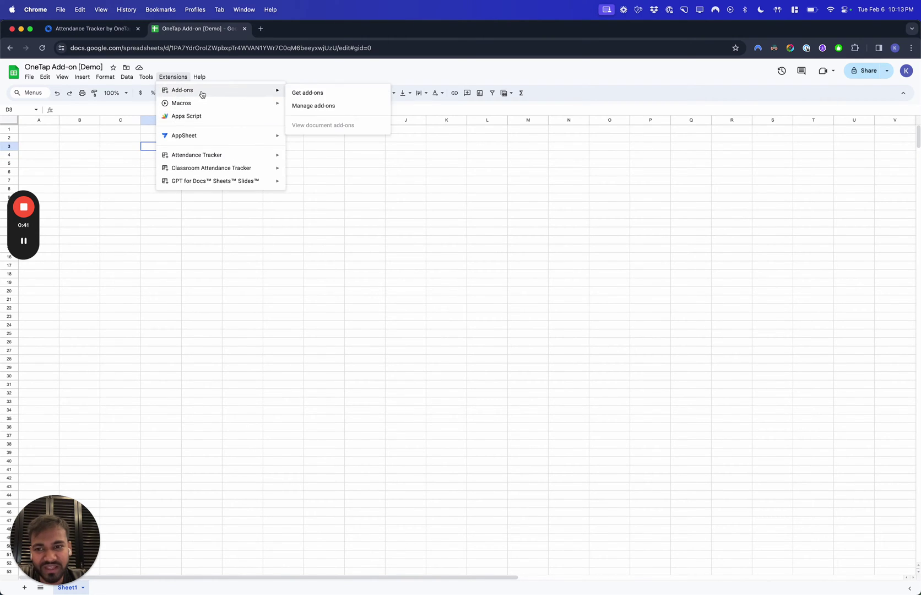
pyautogui.click(325, 107)
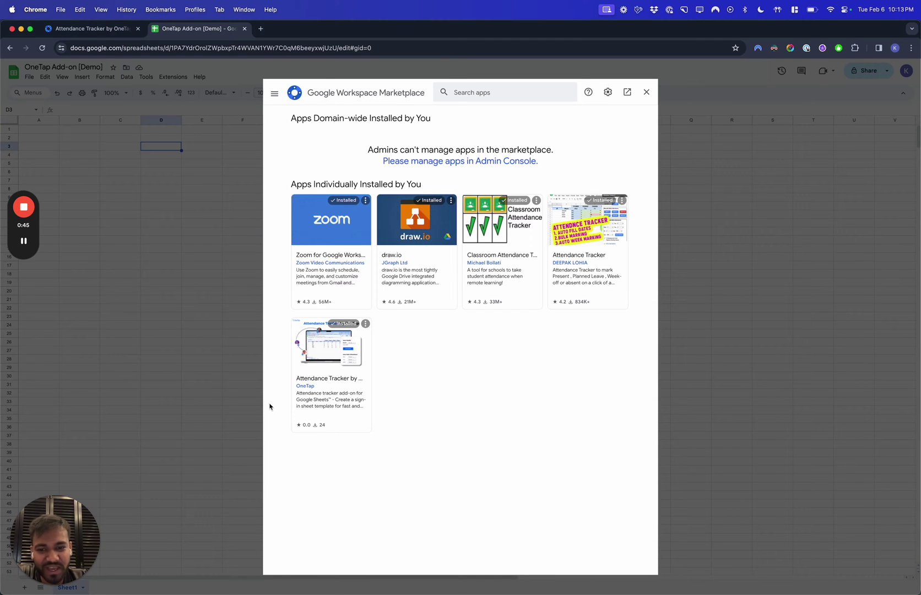
pyautogui.click(332, 380)
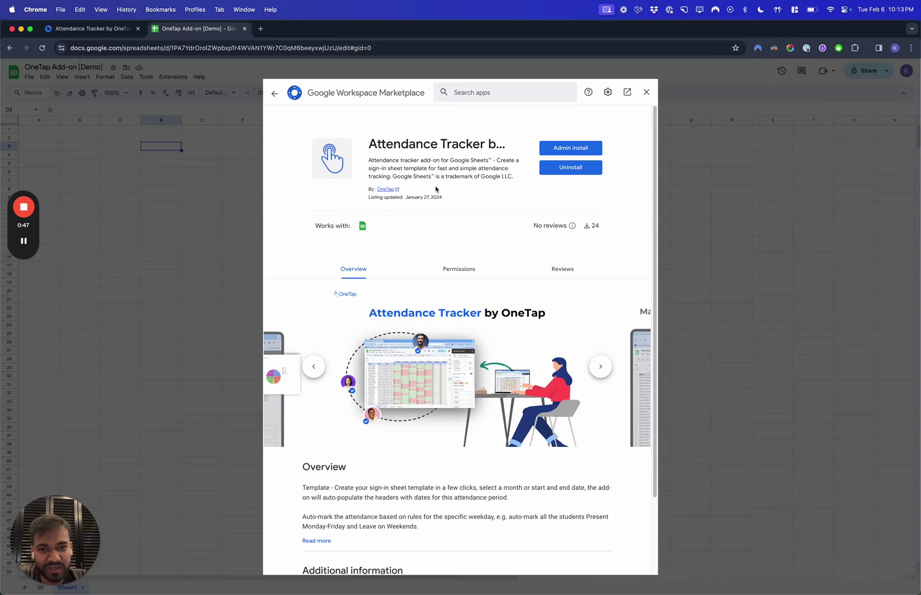
# Search the Marketplace for 'attendance tracker', open the OneTap listing, then close the Marketplace
pyautogui.click(485, 97)
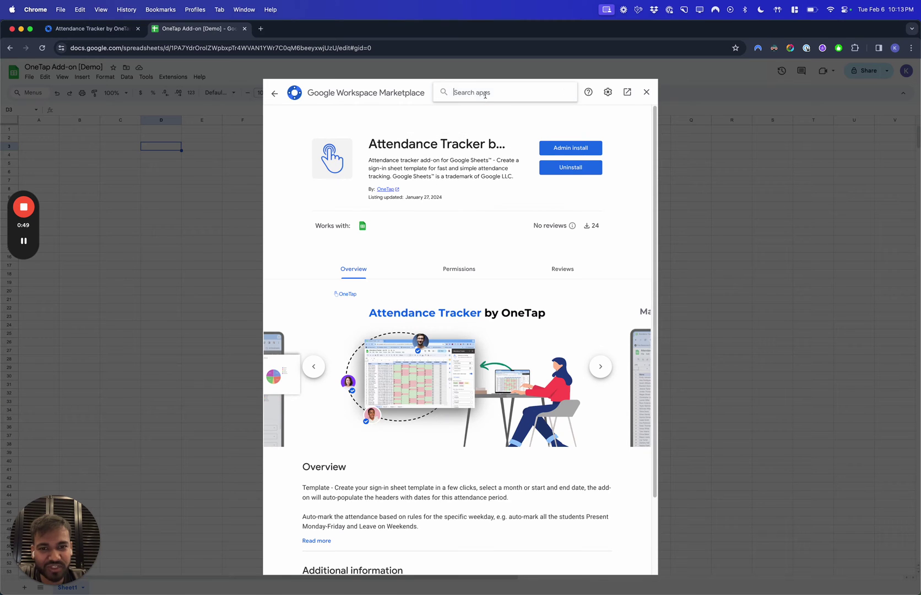
pyautogui.write('attendance tracker')
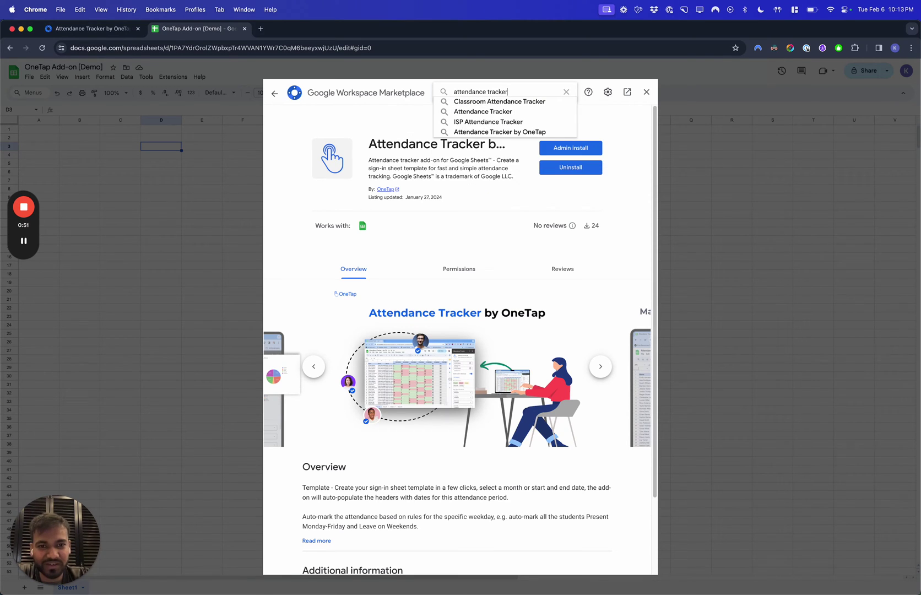
pyautogui.press('Return')
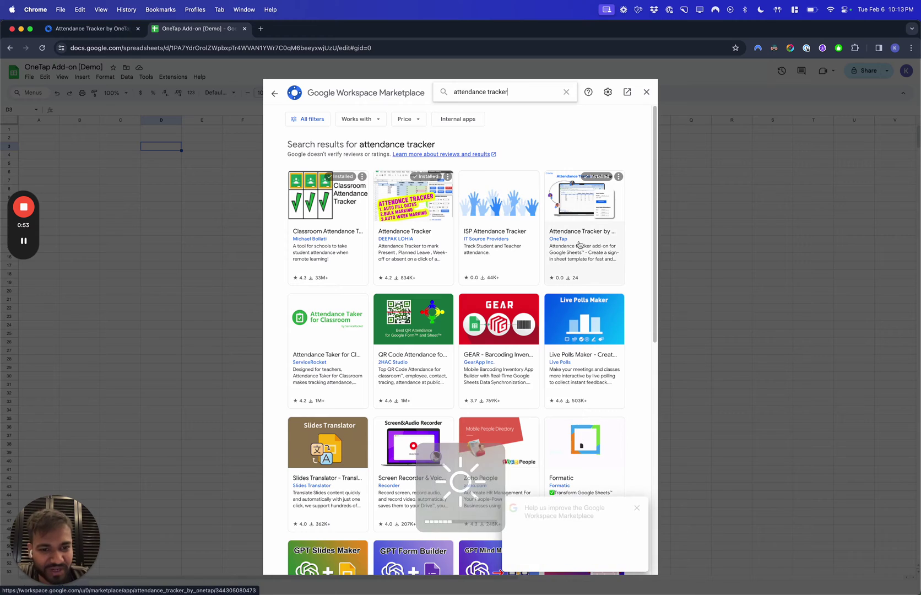
pyautogui.click(554, 249)
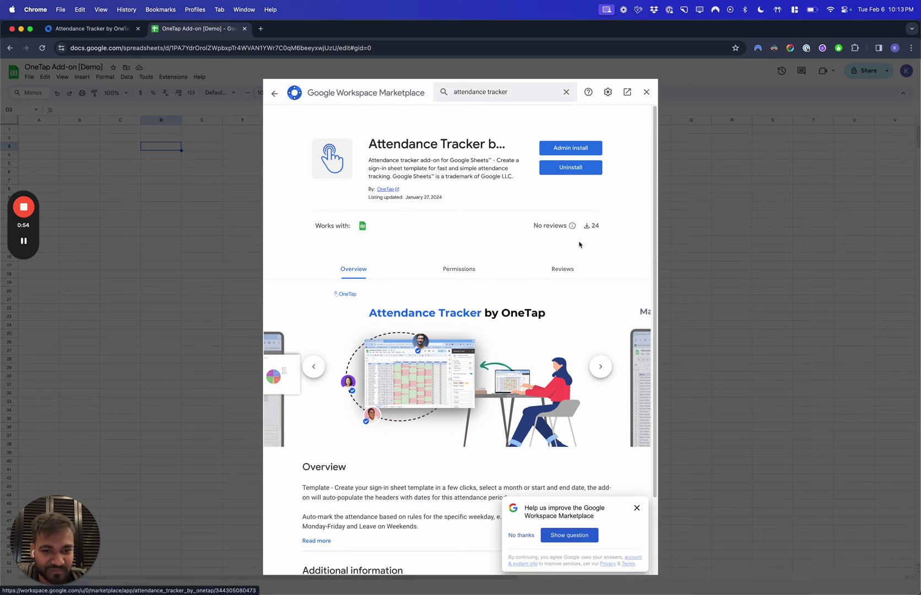
pyautogui.click(646, 92)
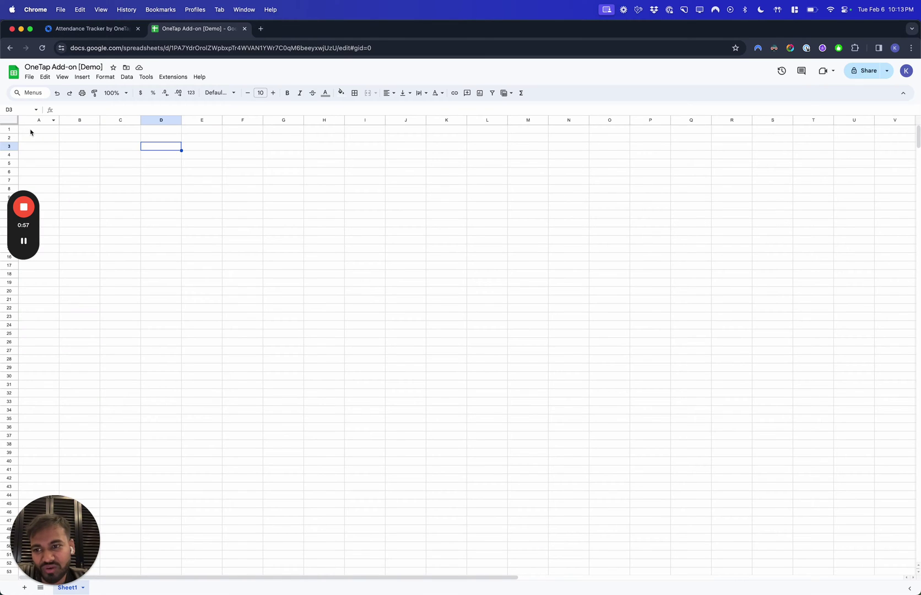
# Select cell A1 and open the Attendance Tracker add-on from the Workspace side panel
pyautogui.click(44, 135)
pyautogui.click(39, 129)
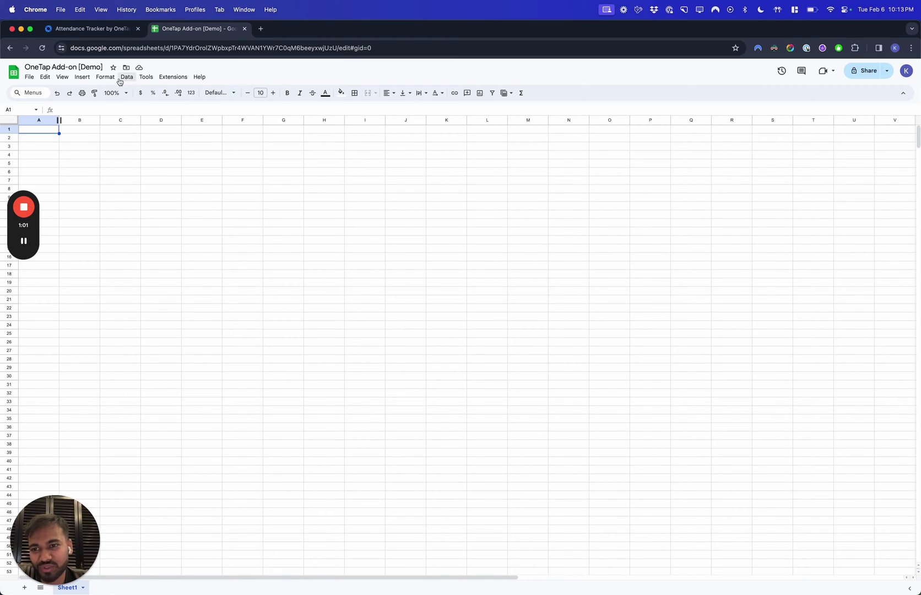
pyautogui.click(173, 77)
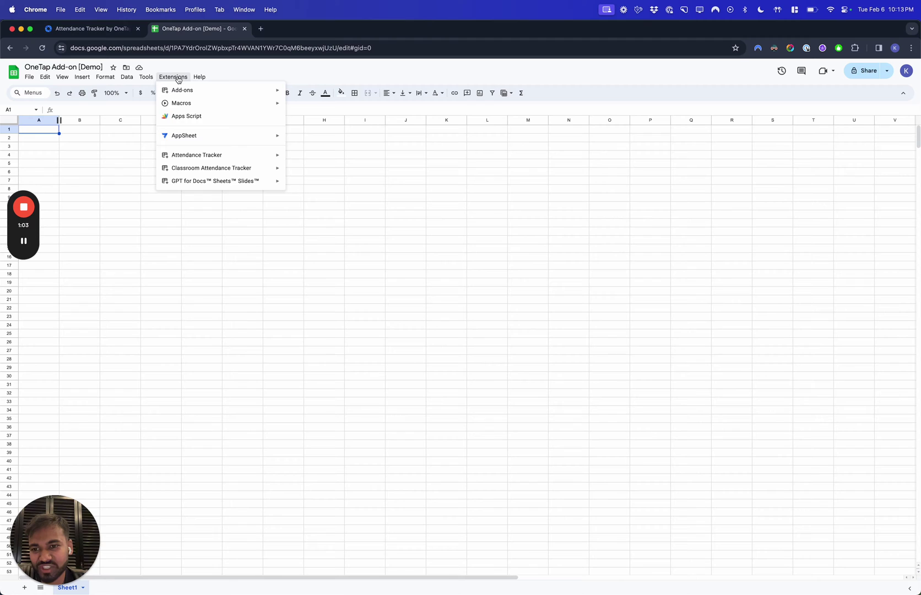
pyautogui.click(121, 182)
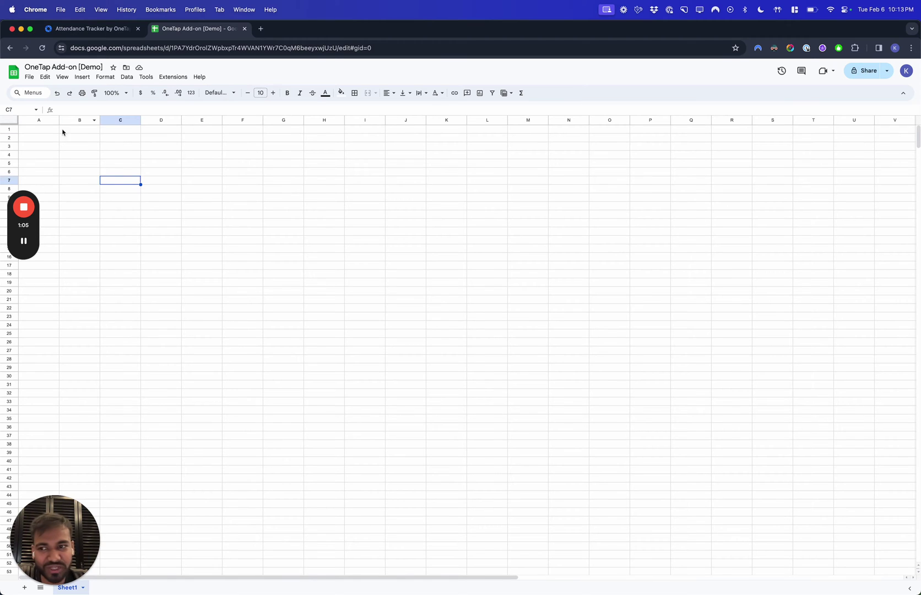
pyautogui.click(50, 131)
pyautogui.click(909, 589)
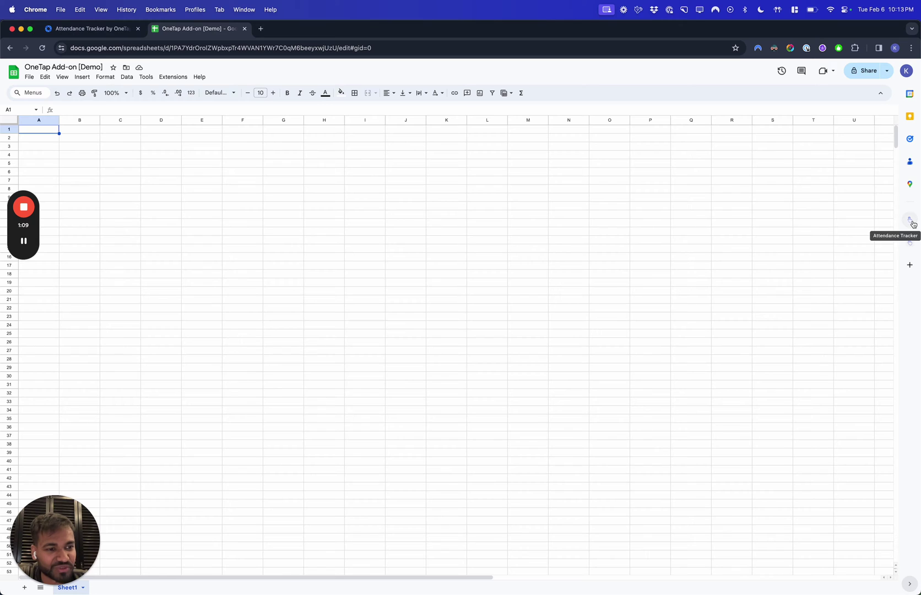
pyautogui.click(911, 244)
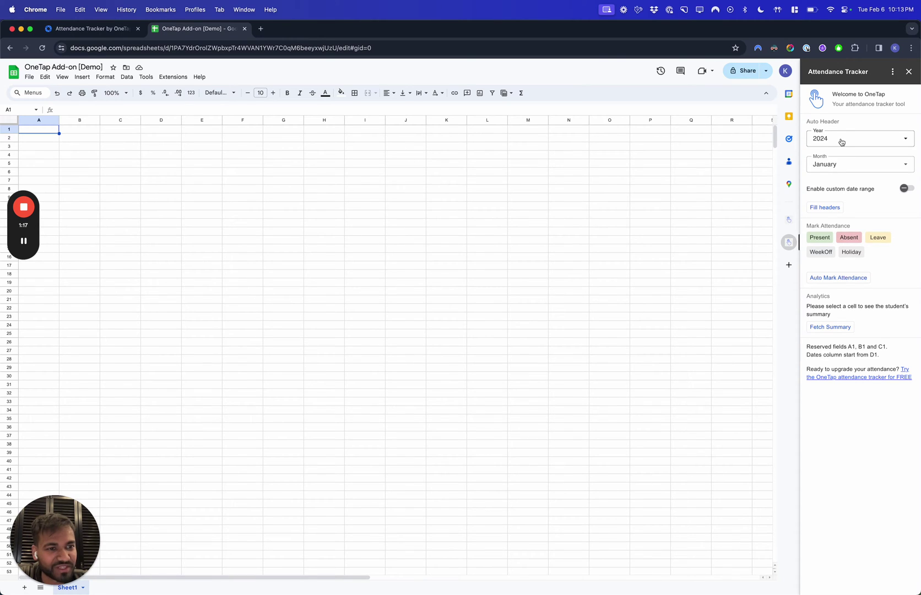
# Set the month to February and fill the February 2024 date headers
pyautogui.click(832, 164)
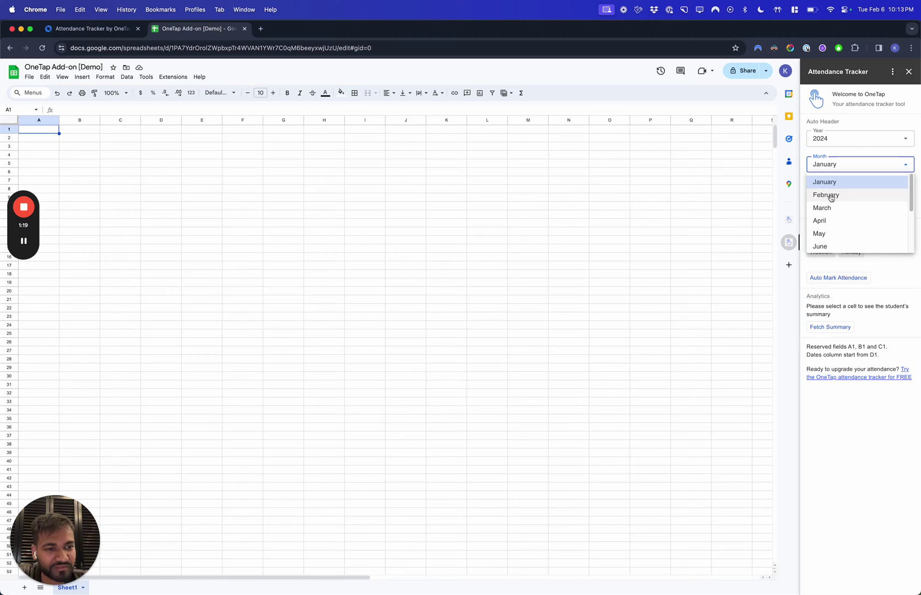
pyautogui.click(830, 195)
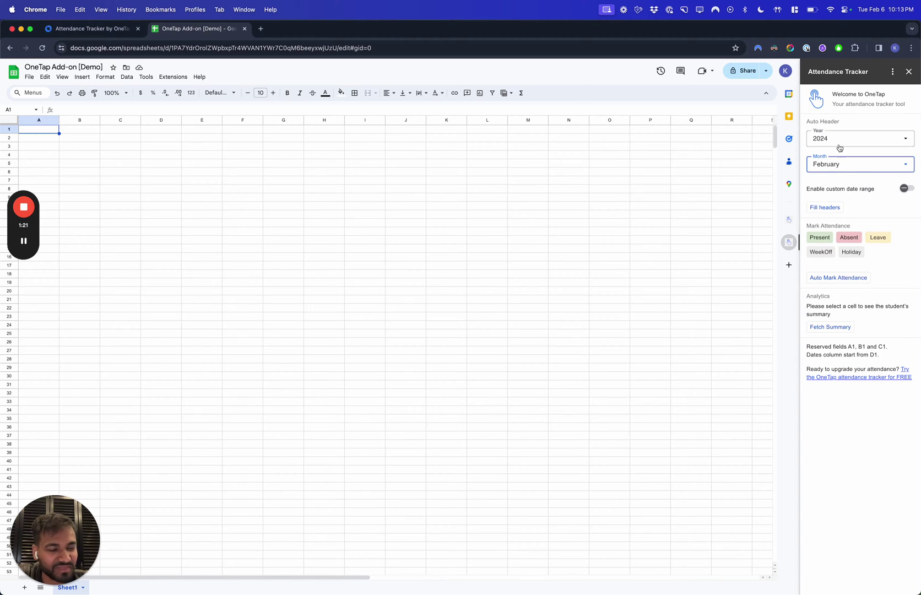
pyautogui.click(828, 208)
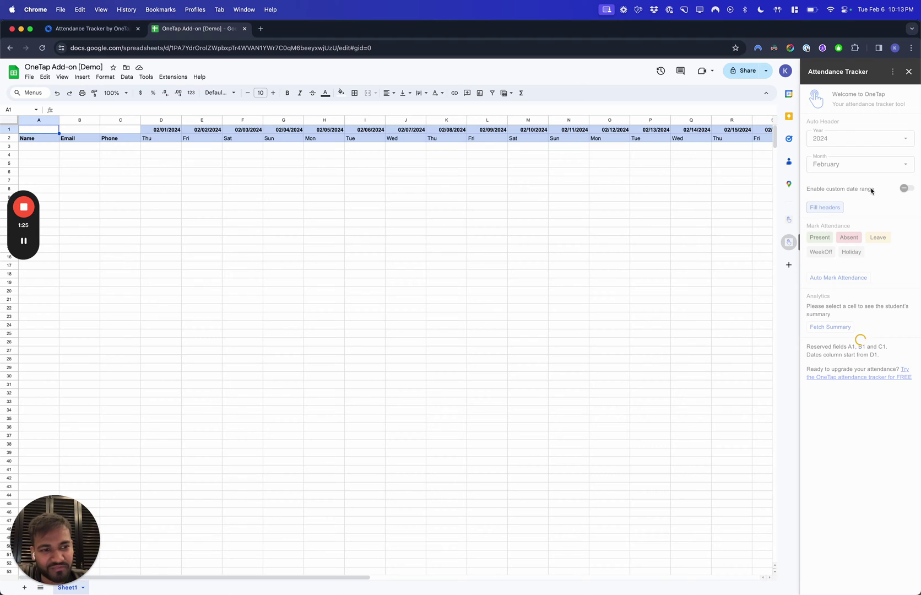
# Scroll across the February grid and select cell A3 below the Name header
pyautogui.click(611, 224)
pyautogui.hscroll(10, 611, 224)
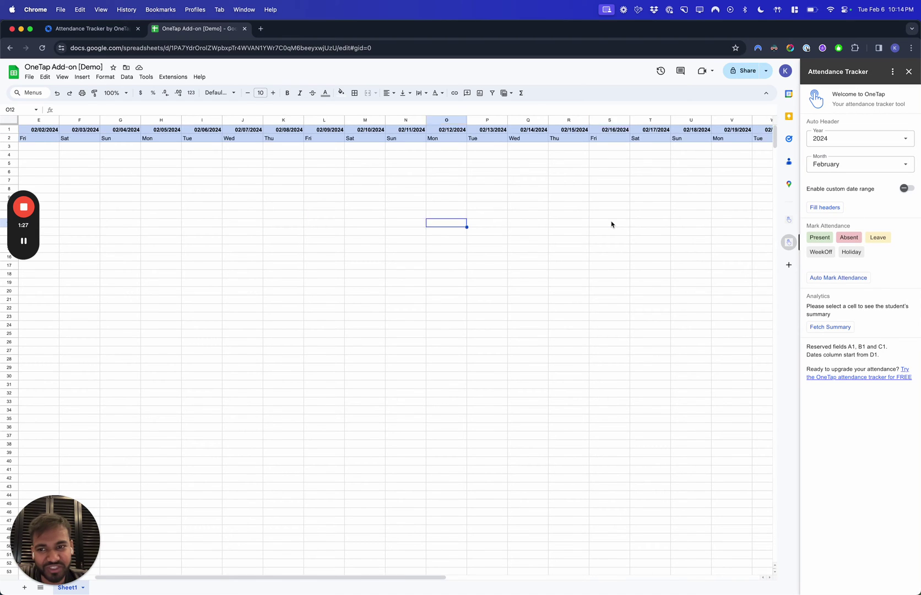
pyautogui.hscroll(-10, 611, 224)
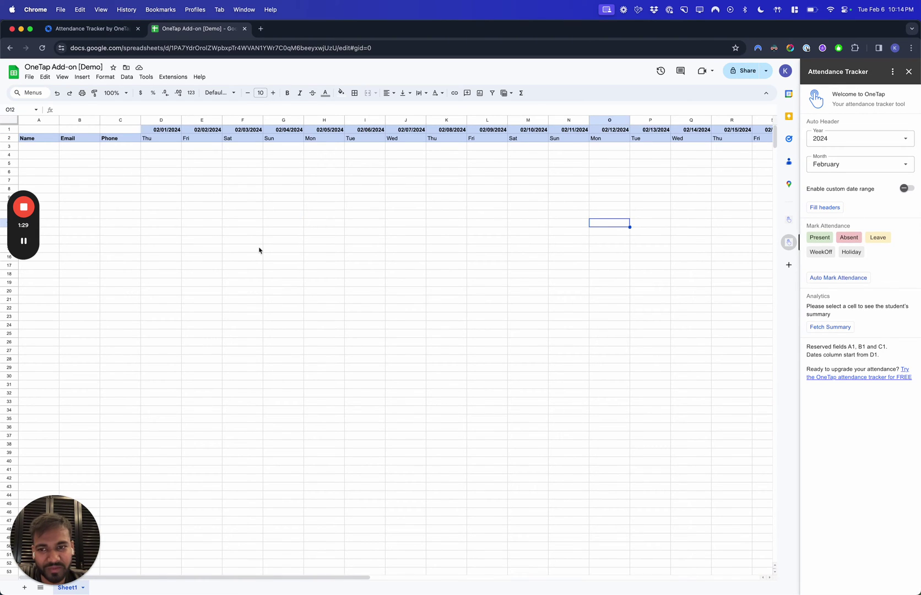
pyautogui.click(228, 207)
pyautogui.click(159, 147)
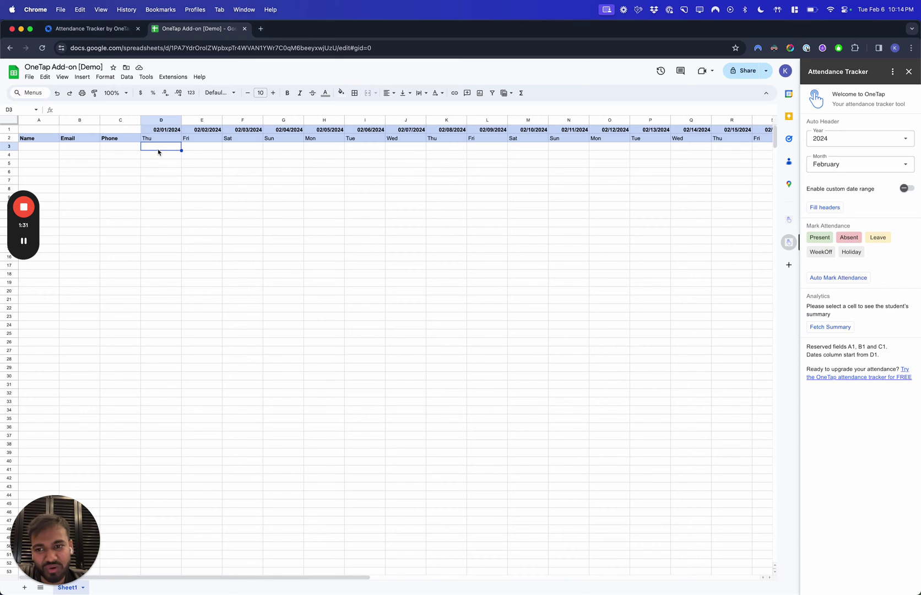
pyautogui.click(36, 148)
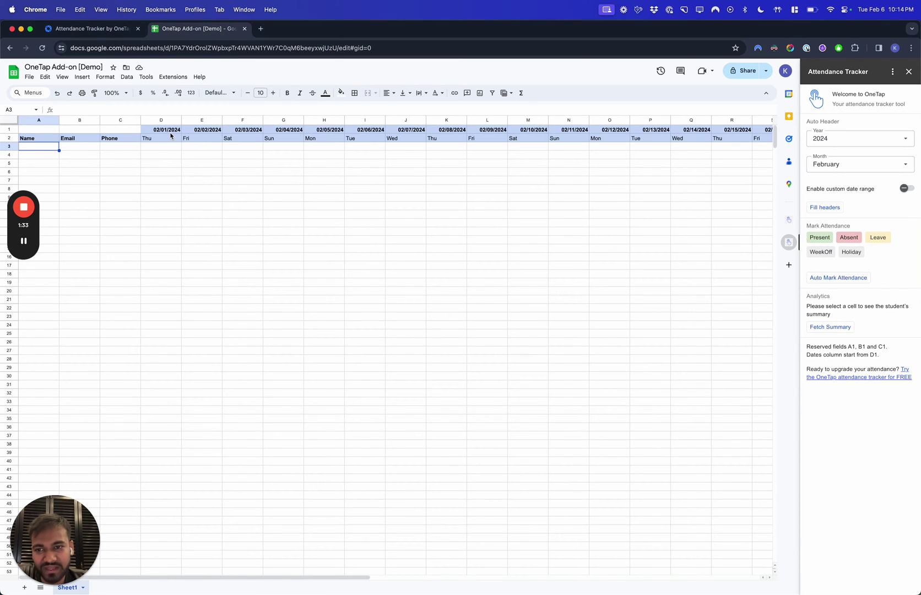
pyautogui.click(170, 135)
pyautogui.click(47, 149)
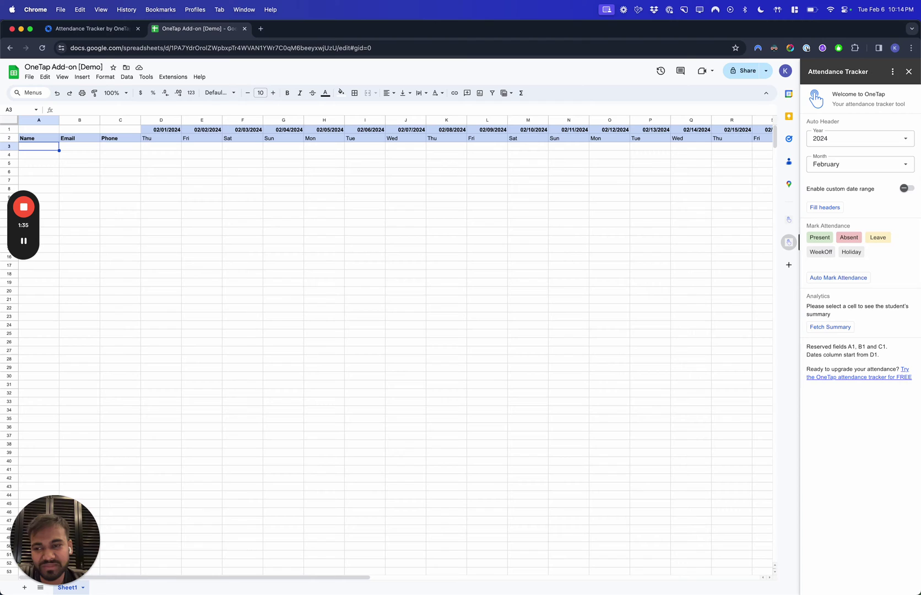
# Enter six student names down A3:A8, one per row
pyautogui.write('Joh')
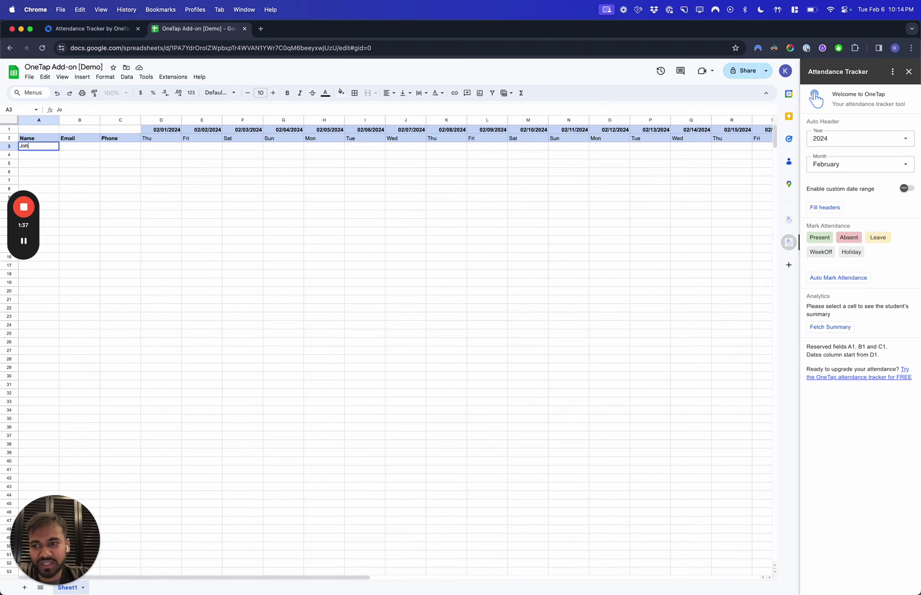
pyautogui.write('n')
pyautogui.press('Return')
pyautogui.write('Marc')
pyautogui.press('Return')
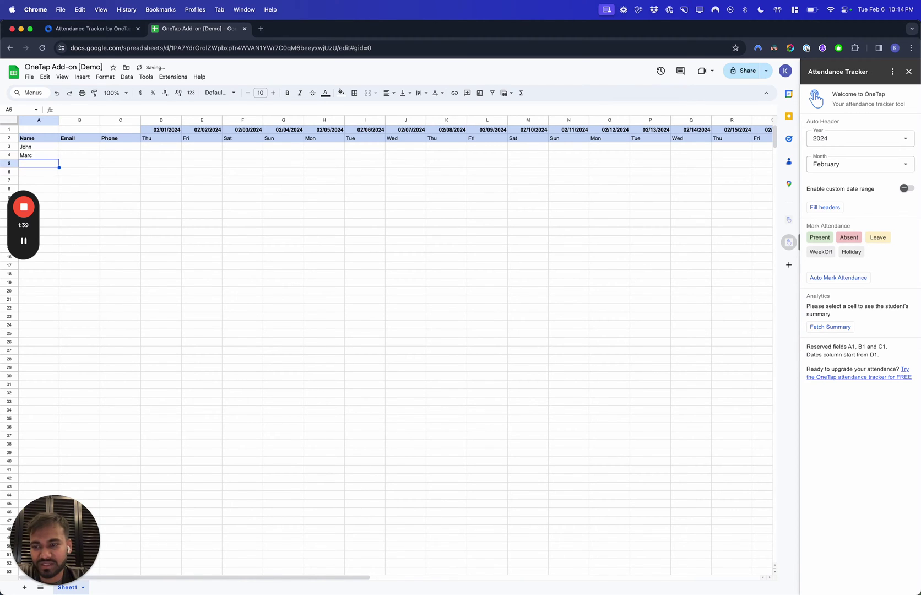
pyautogui.write('Jacob')
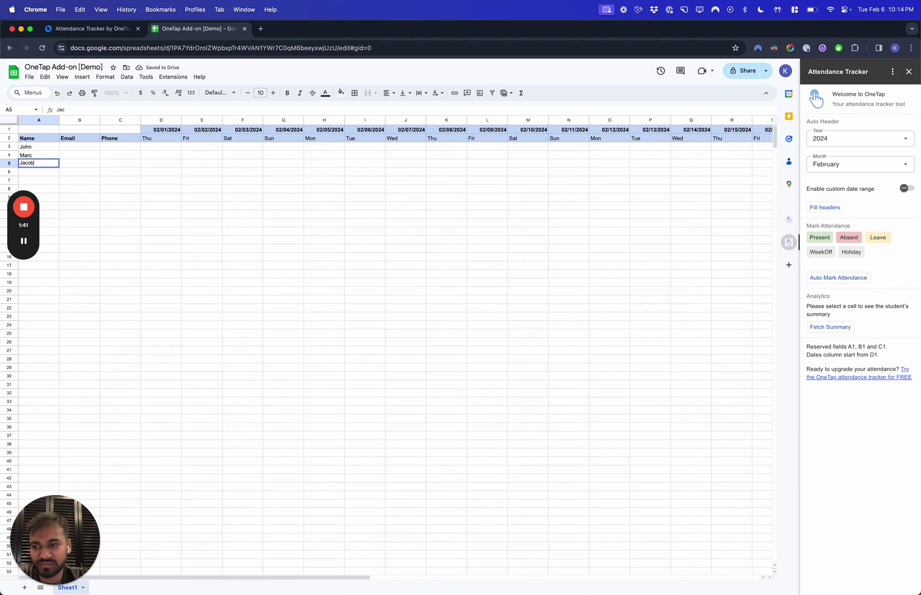
pyautogui.press('Return')
pyautogui.write('Maria')
pyautogui.press('Return')
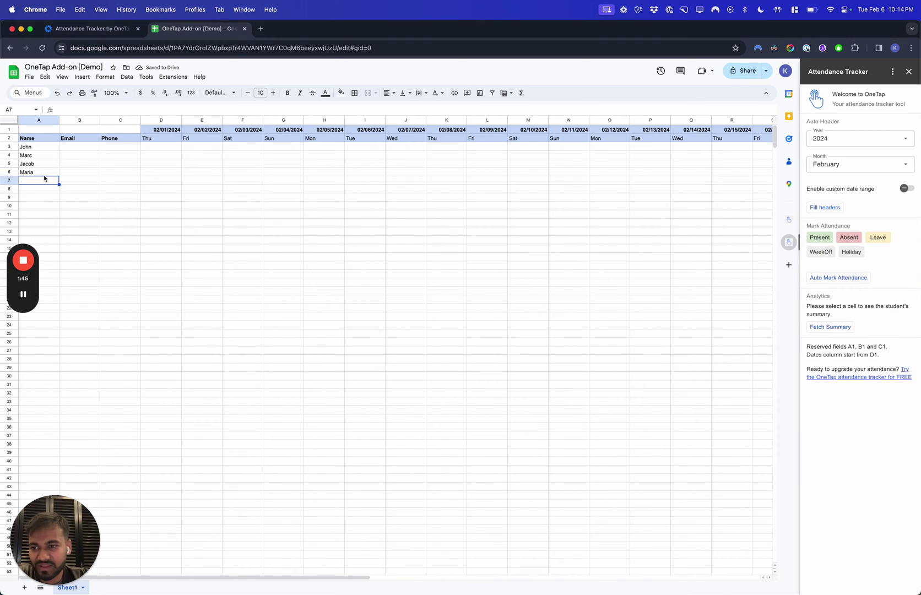
pyautogui.press('Return')
pyautogui.write('C')
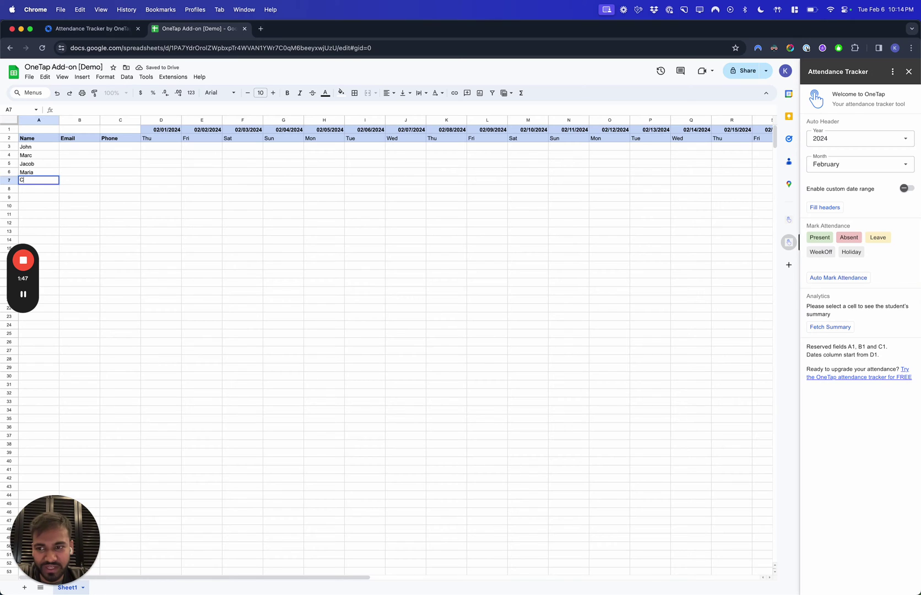
pyautogui.write('arm')
pyautogui.write('li')
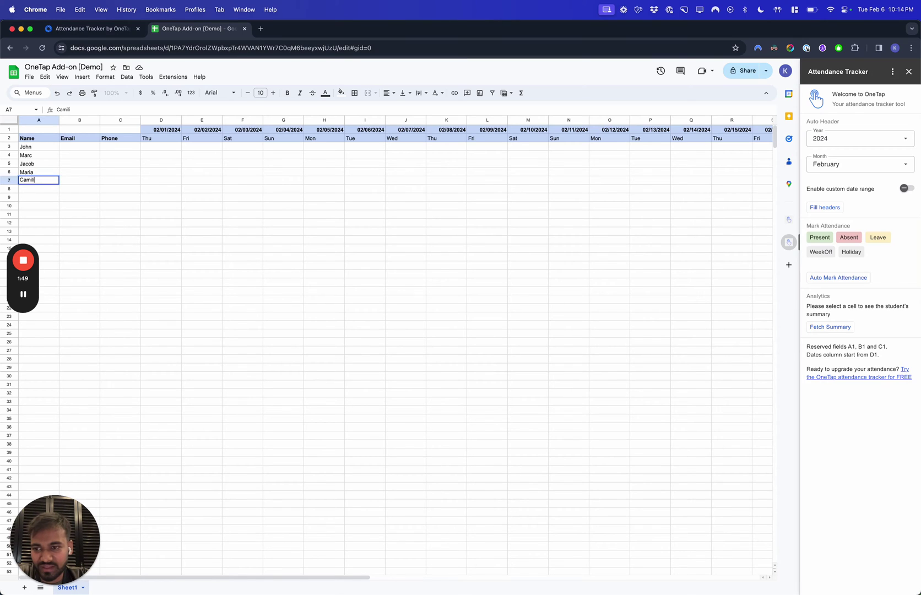
pyautogui.write('a')
pyautogui.press('Return')
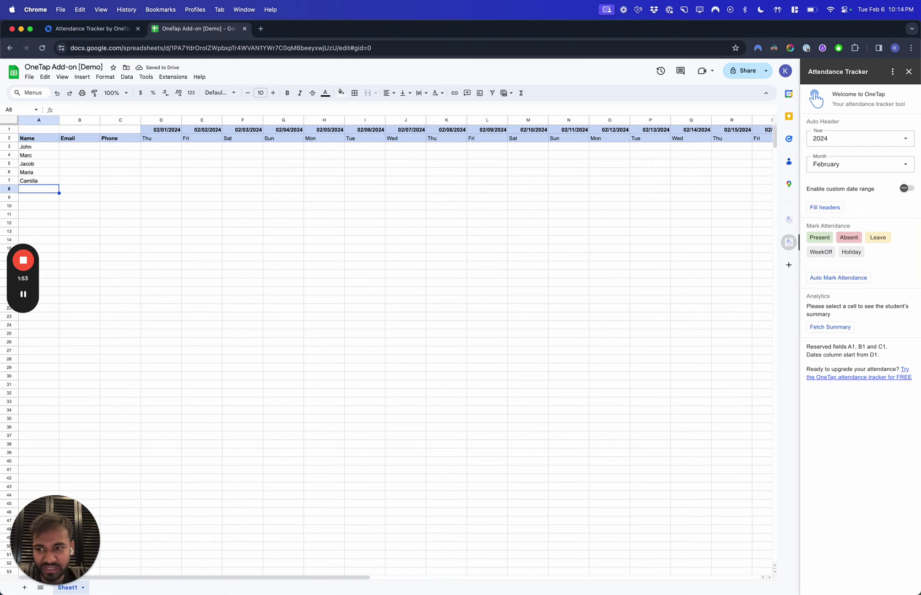
pyautogui.write('Ste')
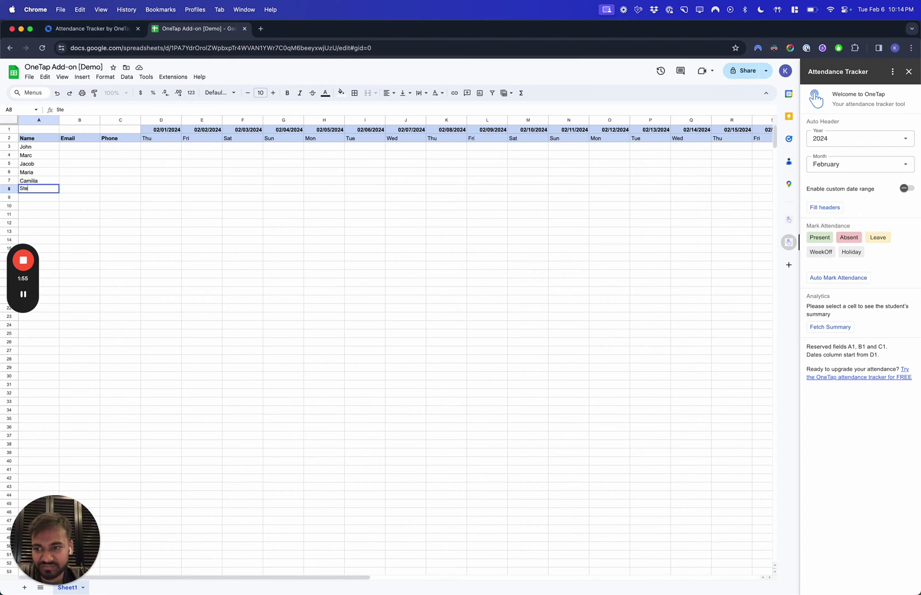
pyautogui.write('phen')
pyautogui.press('Return')
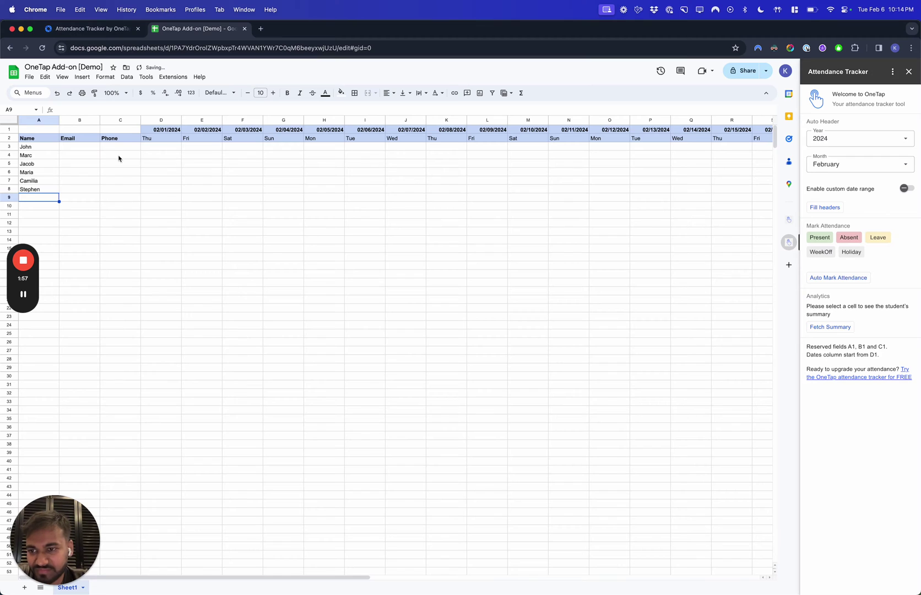
pyautogui.click(113, 148)
pyautogui.press('Tab')
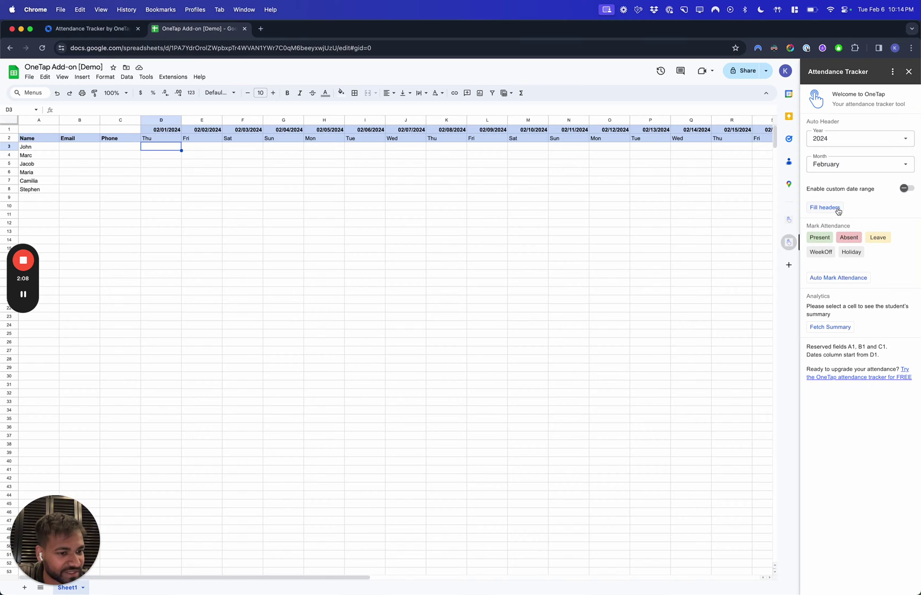
# Auto-mark attendance: Monday–Friday Present, Saturday–Sunday WeekOff, background colour on
pyautogui.click(790, 226)
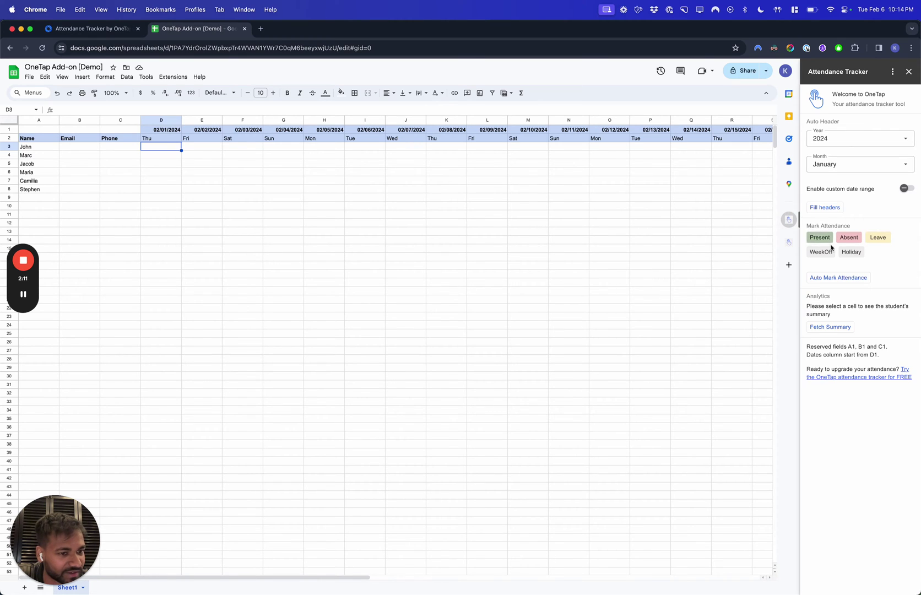
pyautogui.click(836, 278)
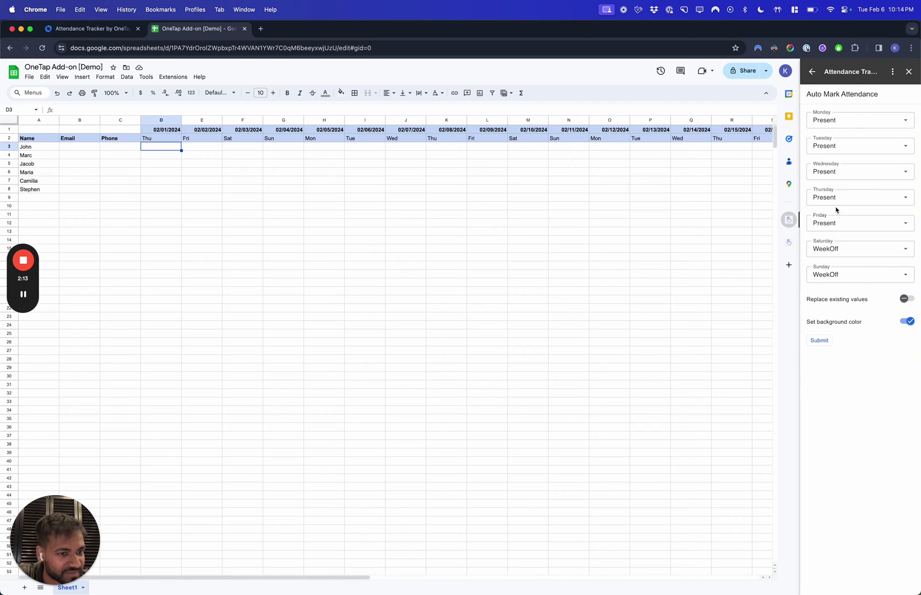
pyautogui.click(852, 126)
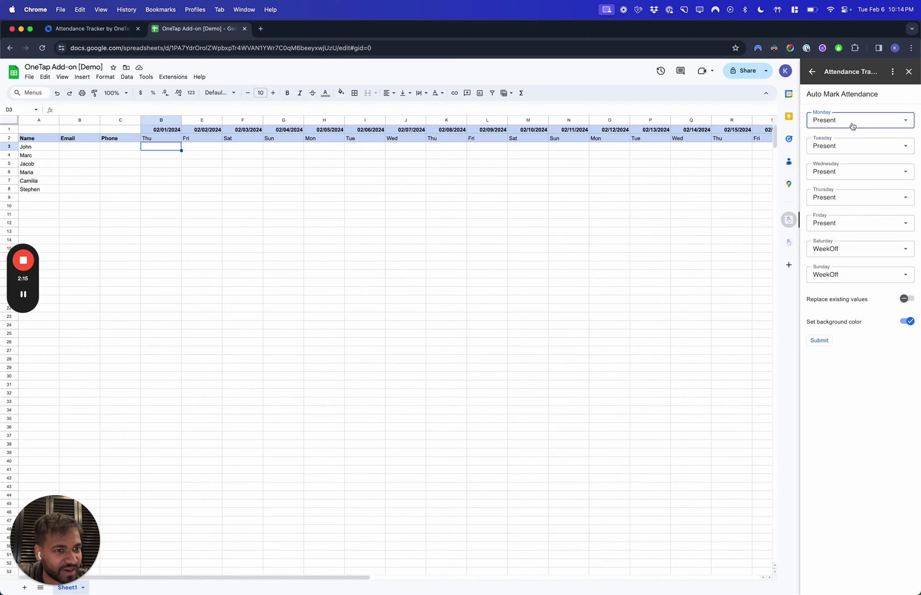
pyautogui.click(853, 129)
pyautogui.click(853, 152)
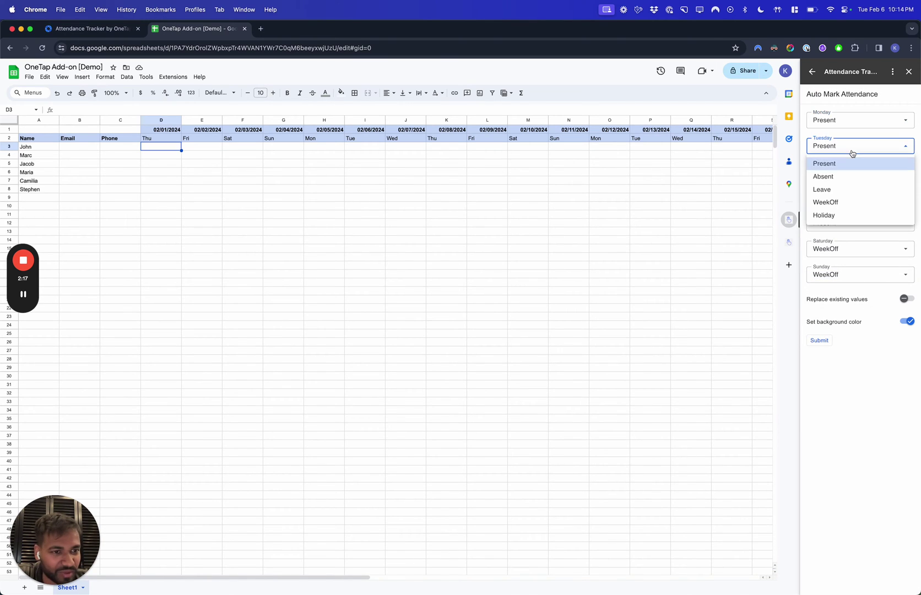
pyautogui.click(852, 144)
pyautogui.click(843, 255)
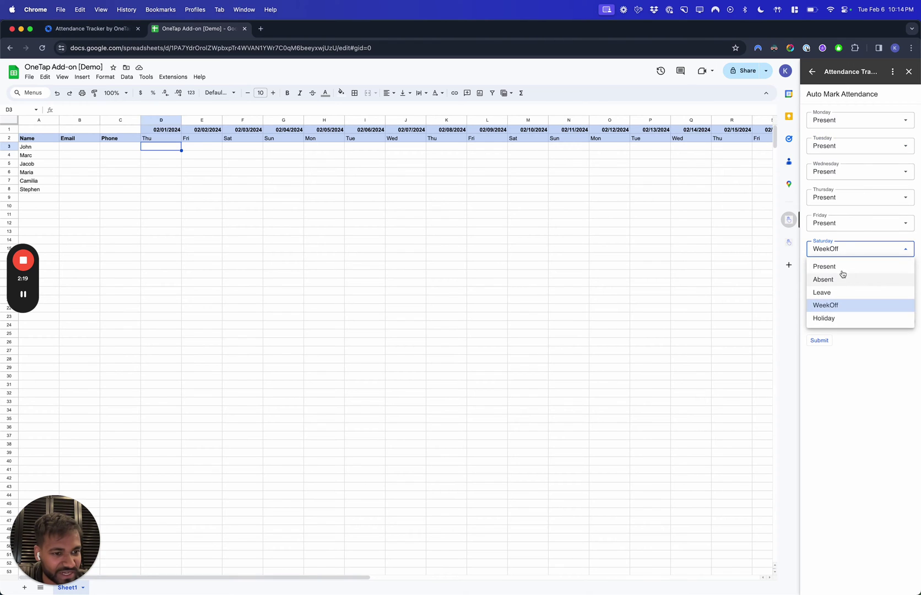
pyautogui.click(848, 252)
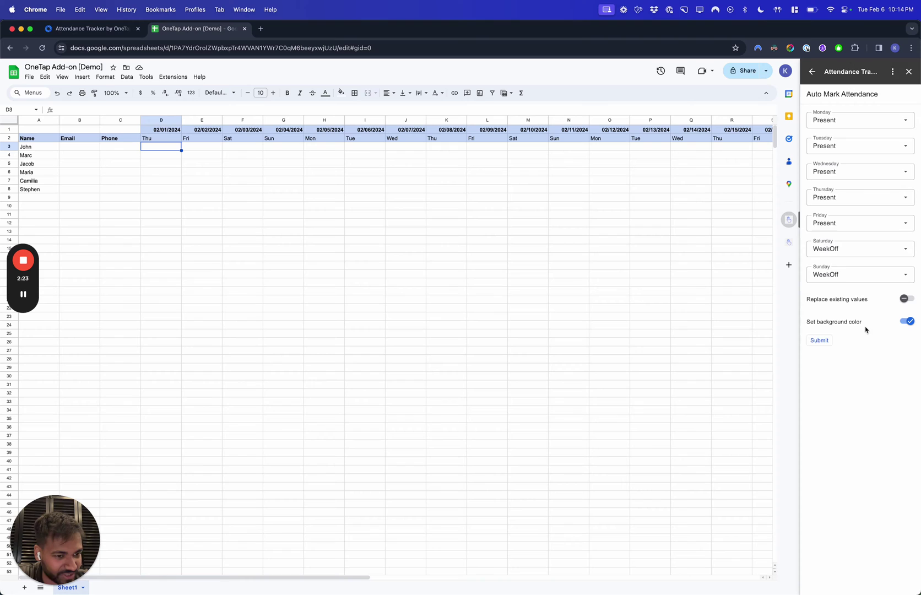
pyautogui.click(822, 340)
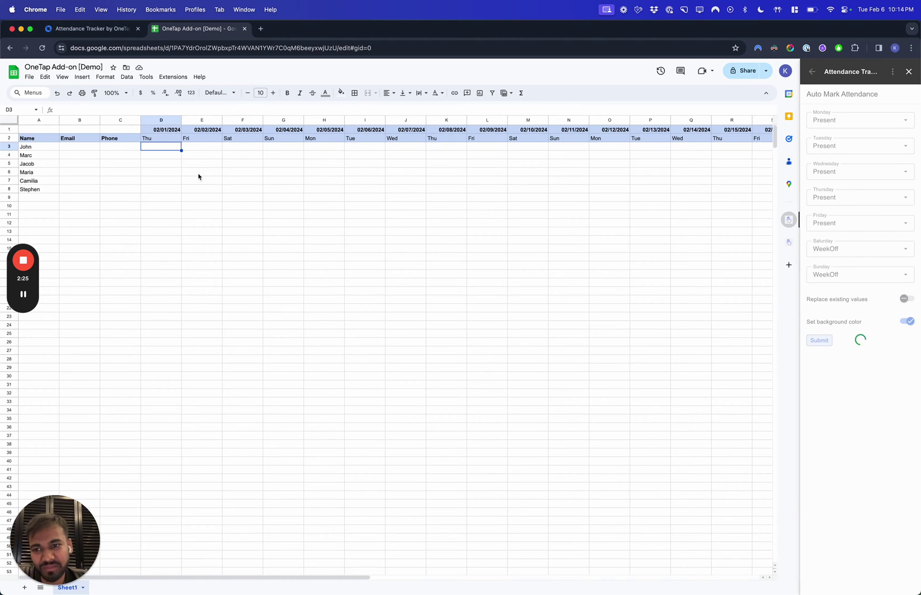
# Review the filled grid from the name columns to column AF, showing 21 P and 8 WO per student
pyautogui.click(178, 204)
pyautogui.click(171, 141)
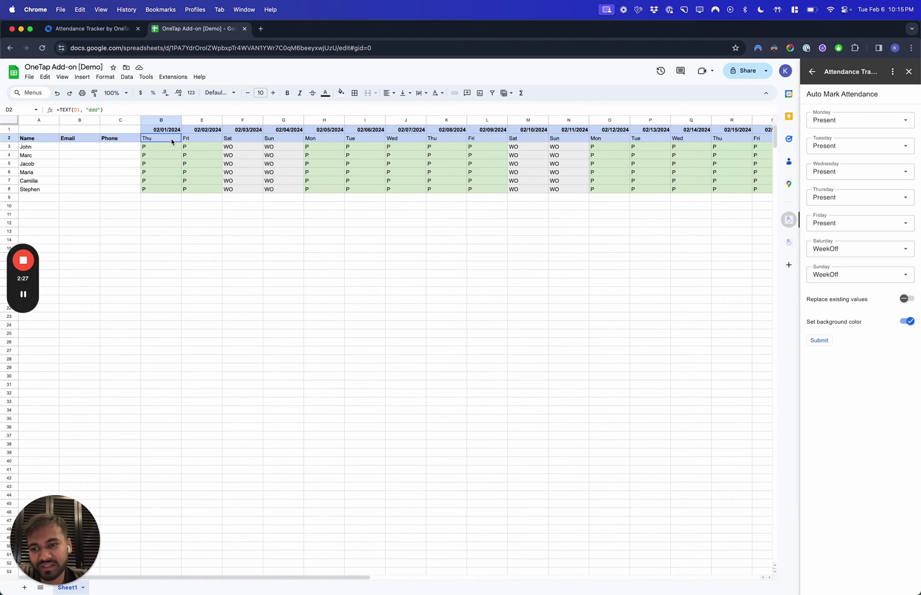
pyautogui.click(56, 148)
pyautogui.click(40, 140)
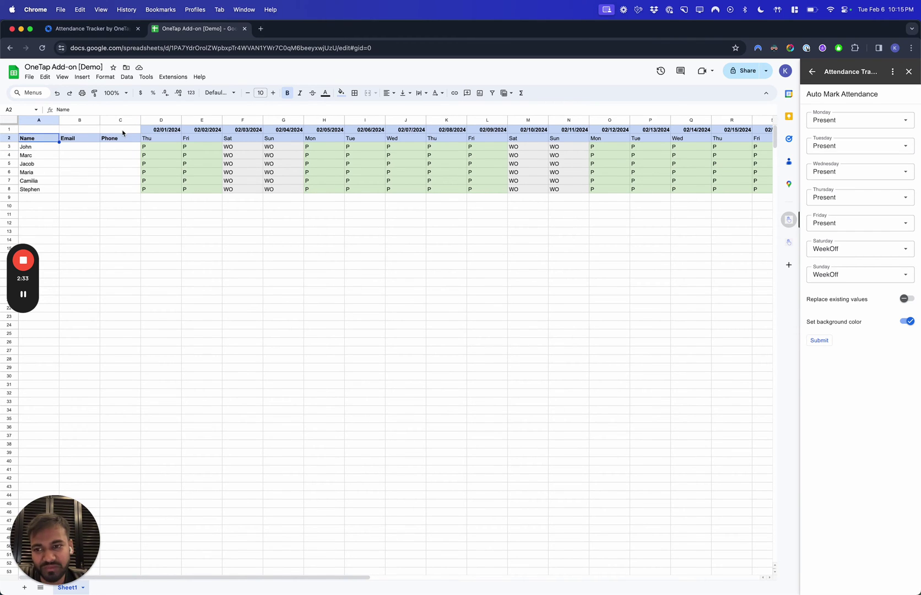
pyautogui.moveTo(44, 120); pyautogui.dragTo(116, 118)
pyautogui.click(159, 118)
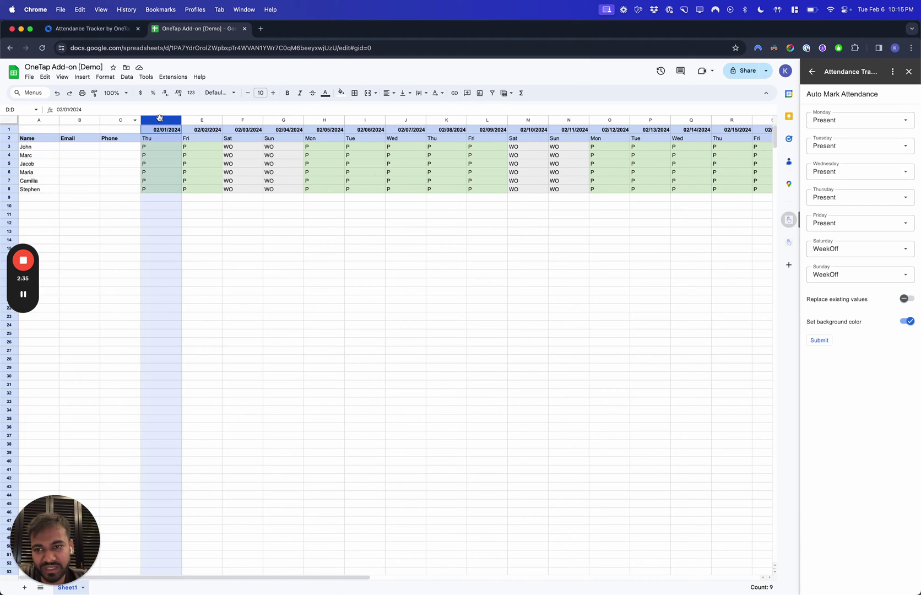
pyautogui.hscroll(10, 160, 119)
pyautogui.click(453, 120)
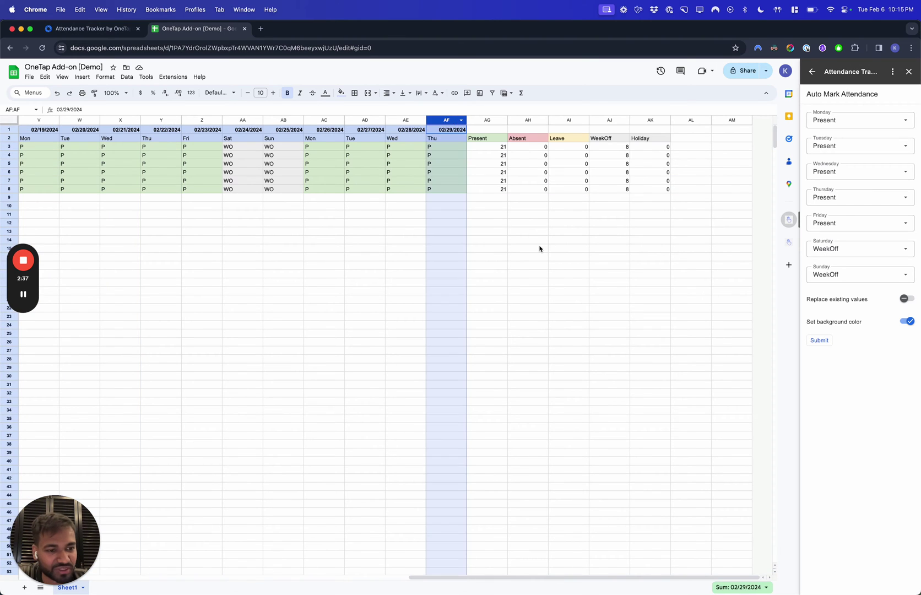
pyautogui.hscroll(-10, 540, 249)
# Return to the Attendance Tracker home panel and highlight its reserved-fields note
pyautogui.click(788, 242)
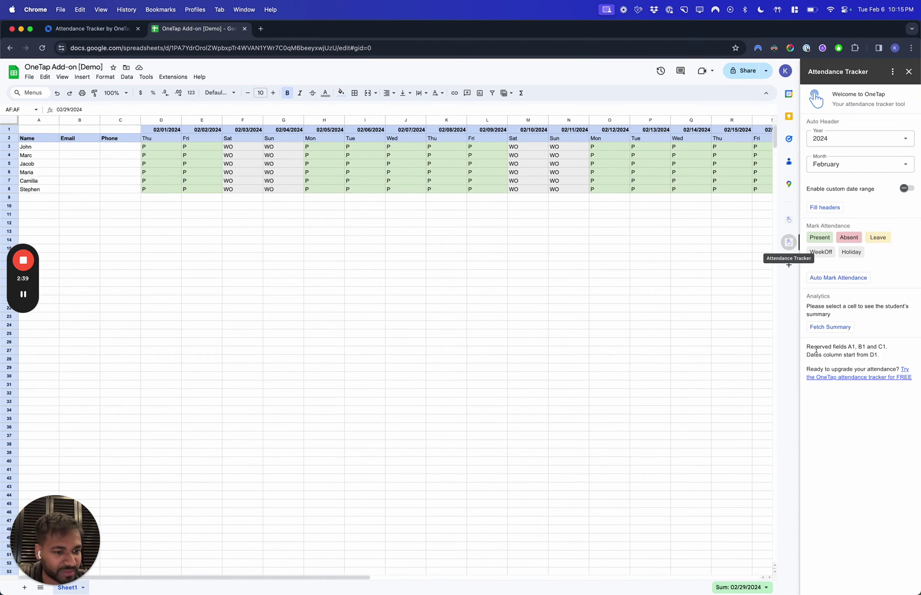
pyautogui.moveTo(863, 348); pyautogui.dragTo(879, 356)
pyautogui.click(864, 348)
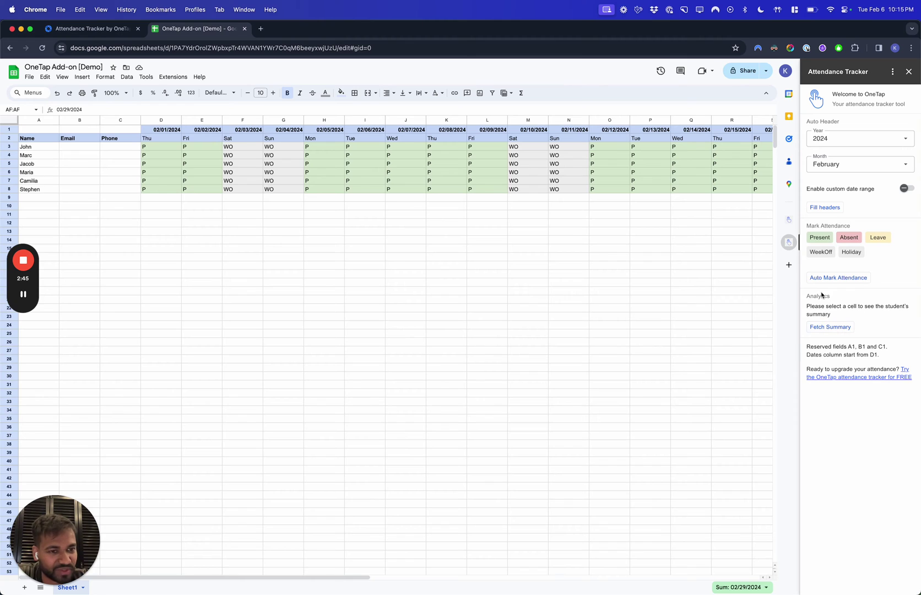
# Mark cells J5 and W5 (02/20) as Absent
pyautogui.click(350, 181)
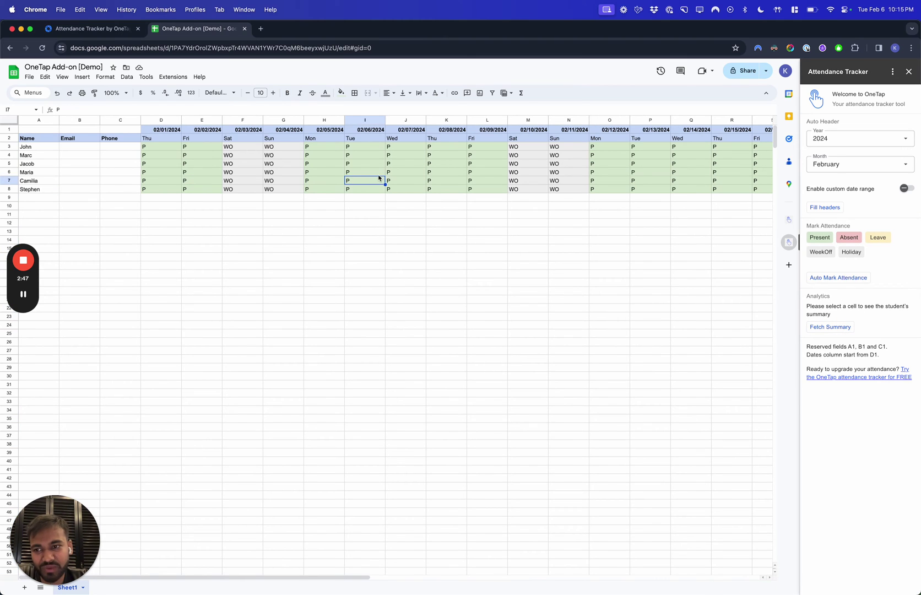
pyautogui.click(446, 166)
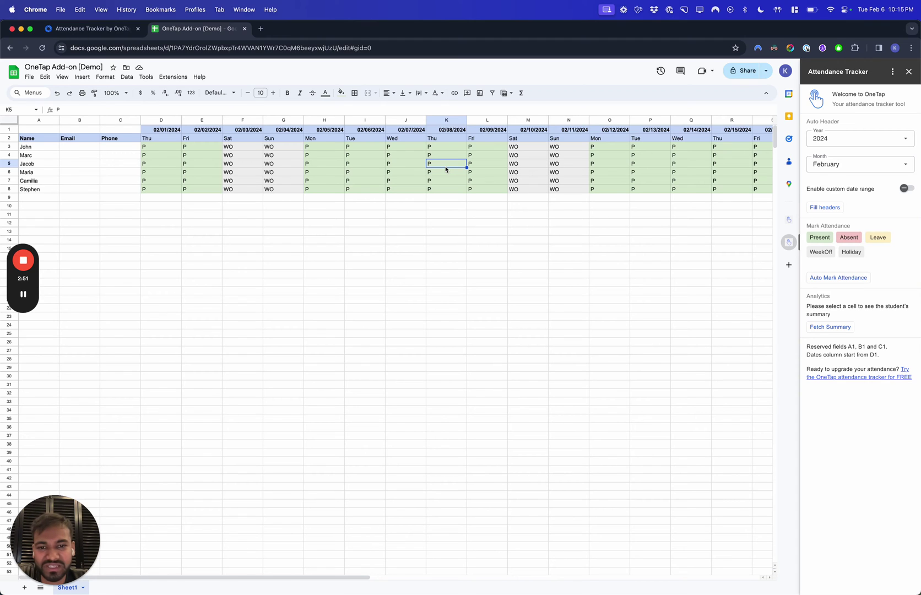
pyautogui.press('Left')
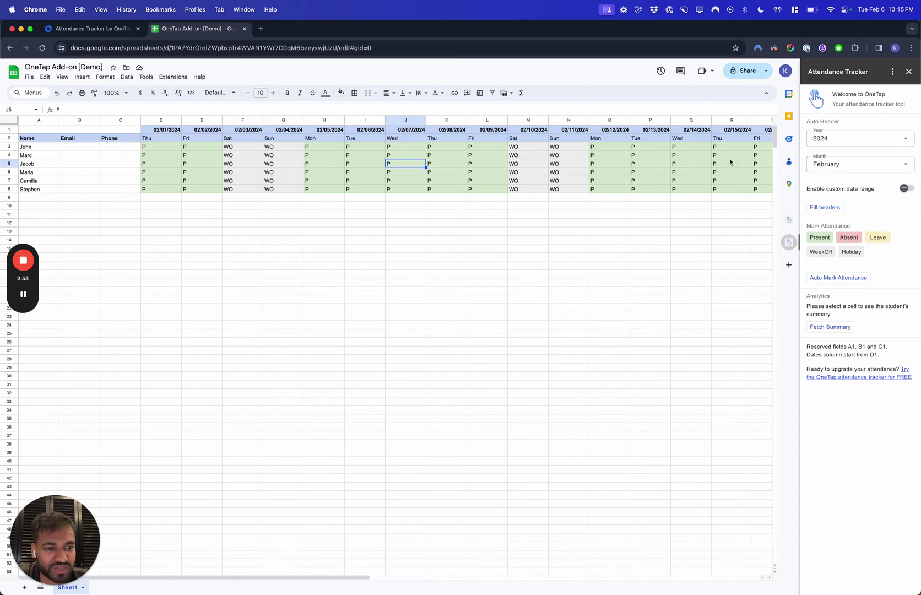
pyautogui.click(849, 238)
pyautogui.hscroll(2, 594, 205)
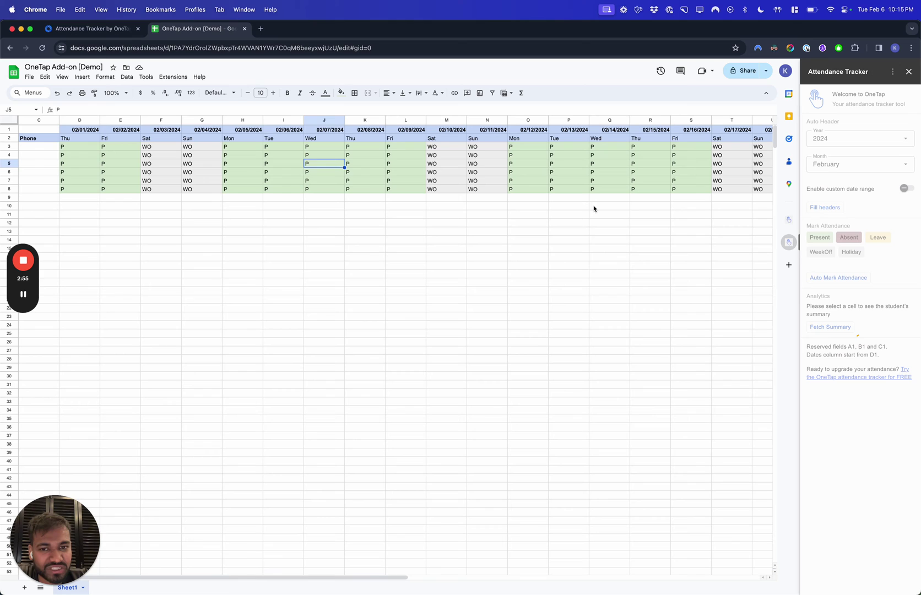
pyautogui.click(545, 189)
pyautogui.hscroll(3, 549, 191)
pyautogui.click(521, 181)
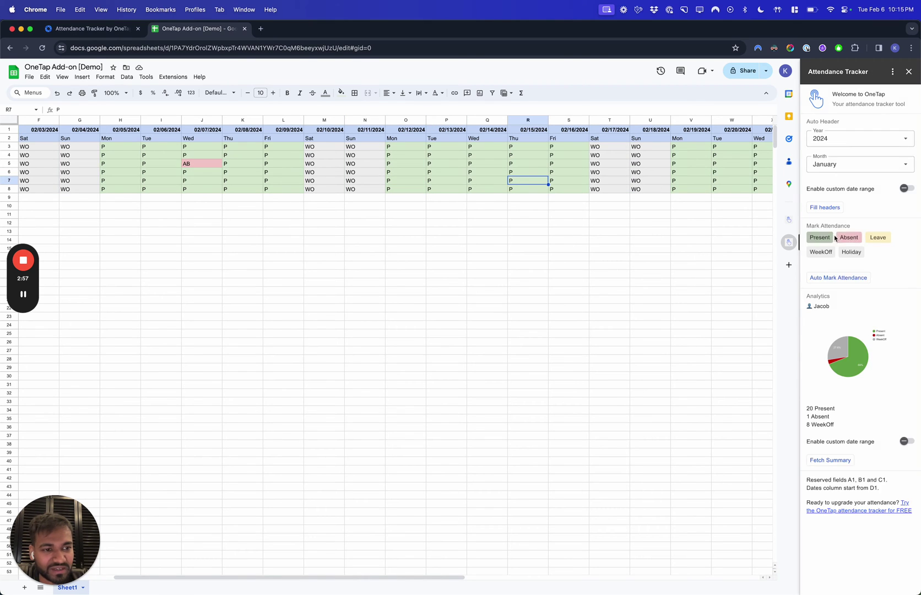
pyautogui.hscroll(-3, 478, 156)
pyautogui.hscroll(4, 485, 173)
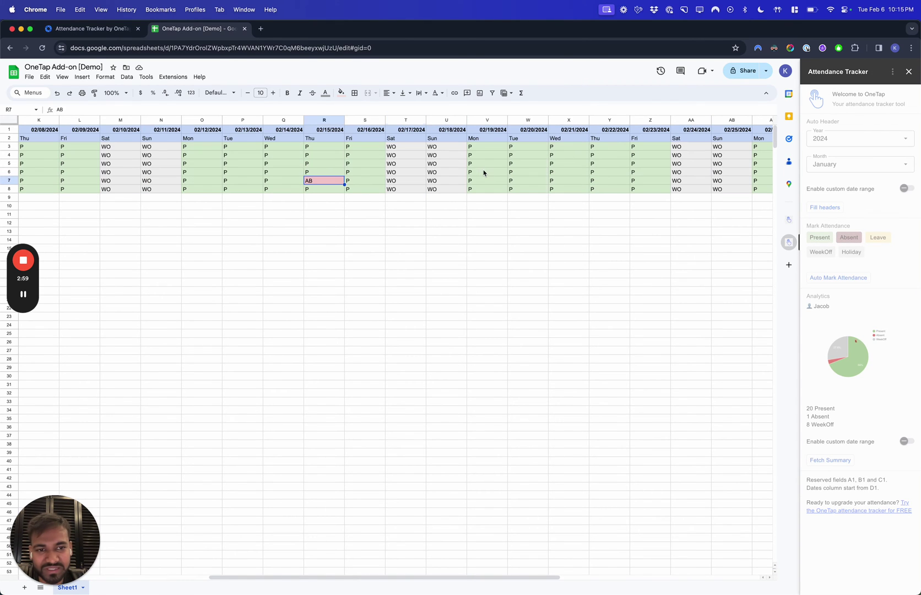
pyautogui.click(545, 166)
pyautogui.click(849, 238)
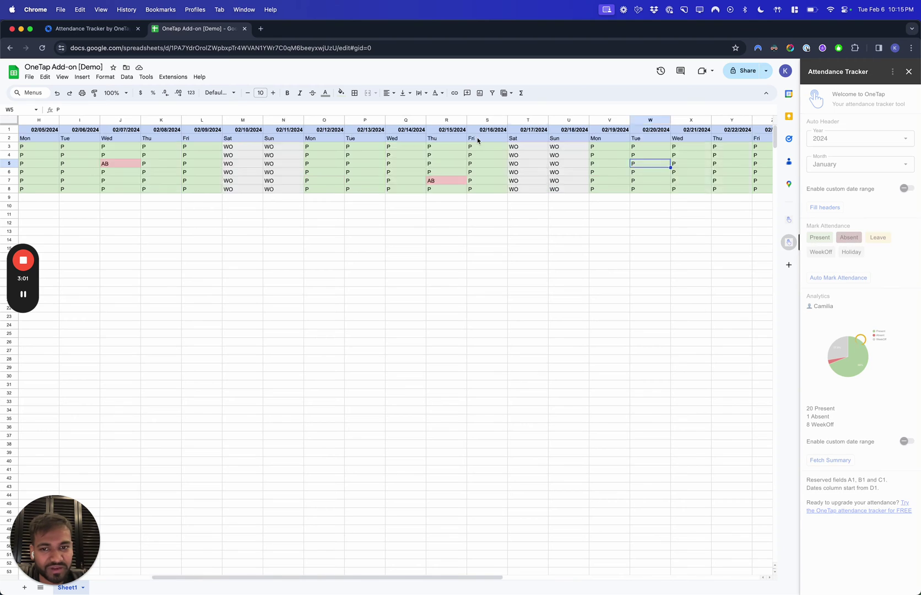
# Mark AE7 (02/28) and D8 as Absent, and E3 as Leave
pyautogui.hscroll(6, 485, 181)
pyautogui.click(556, 180)
pyautogui.hscroll(-2, 556, 181)
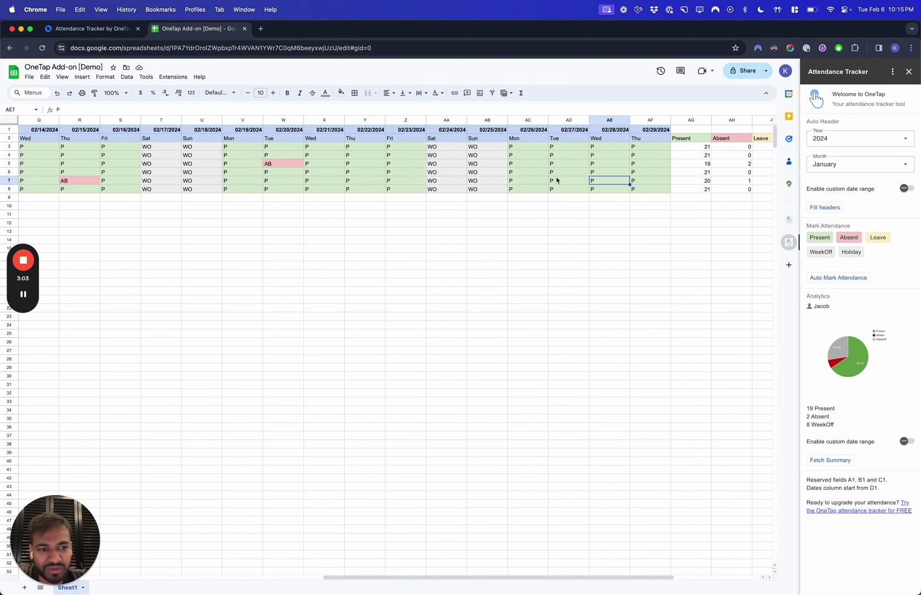
pyautogui.click(839, 243)
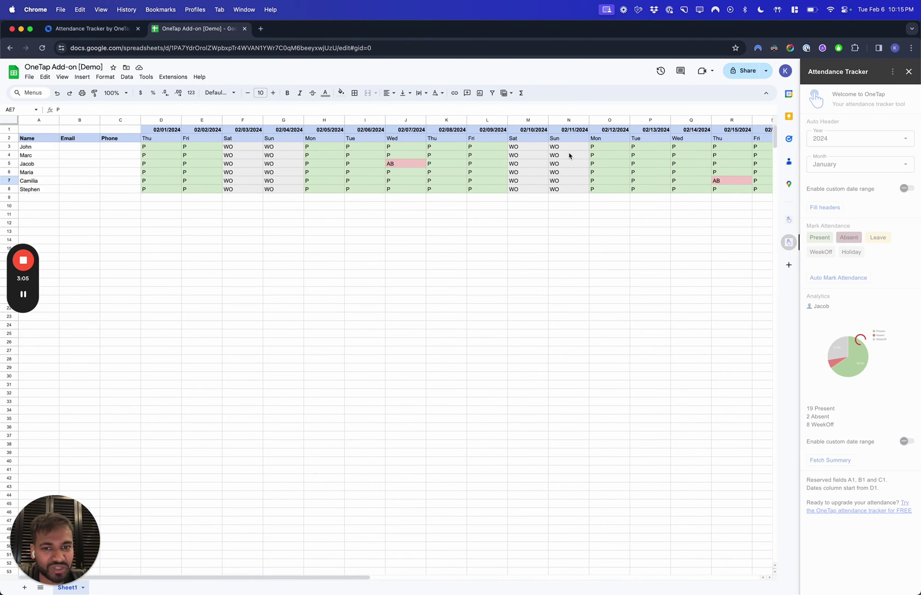
pyautogui.click(177, 189)
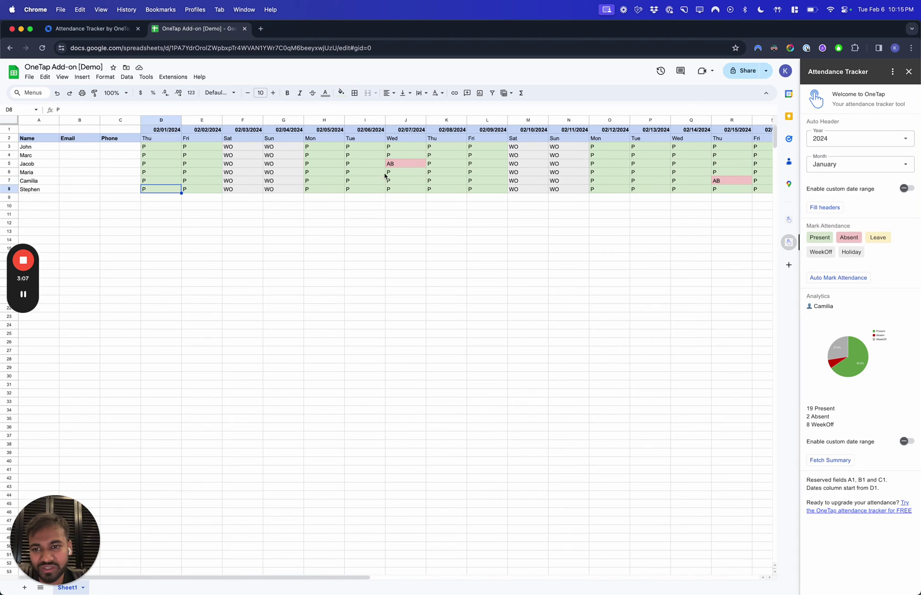
pyautogui.click(849, 237)
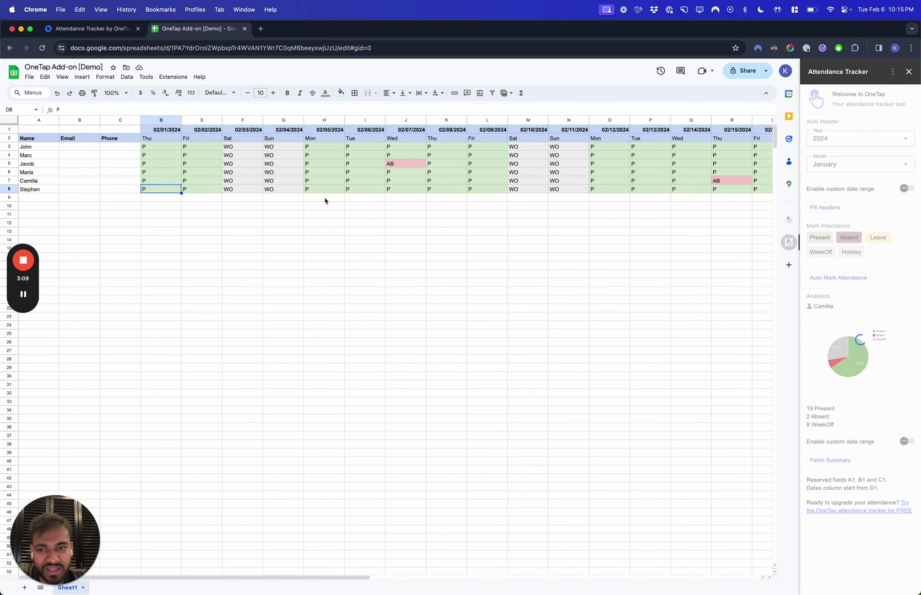
pyautogui.click(208, 149)
pyautogui.click(879, 238)
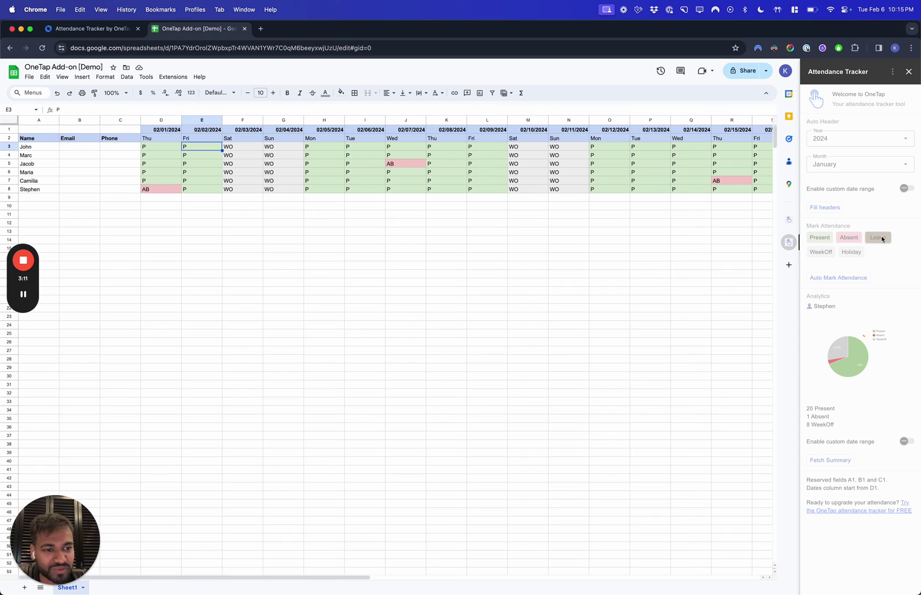
# Mark row 7's 02/06–02/07 as Leave, and L4 and P4:Q4 as Absent
pyautogui.click(472, 189)
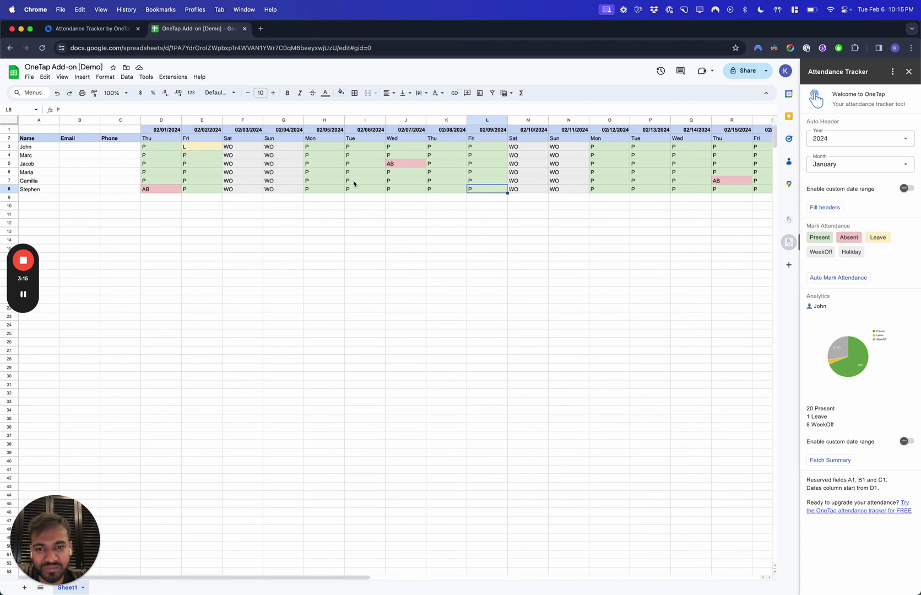
pyautogui.moveTo(353, 182); pyautogui.dragTo(420, 182)
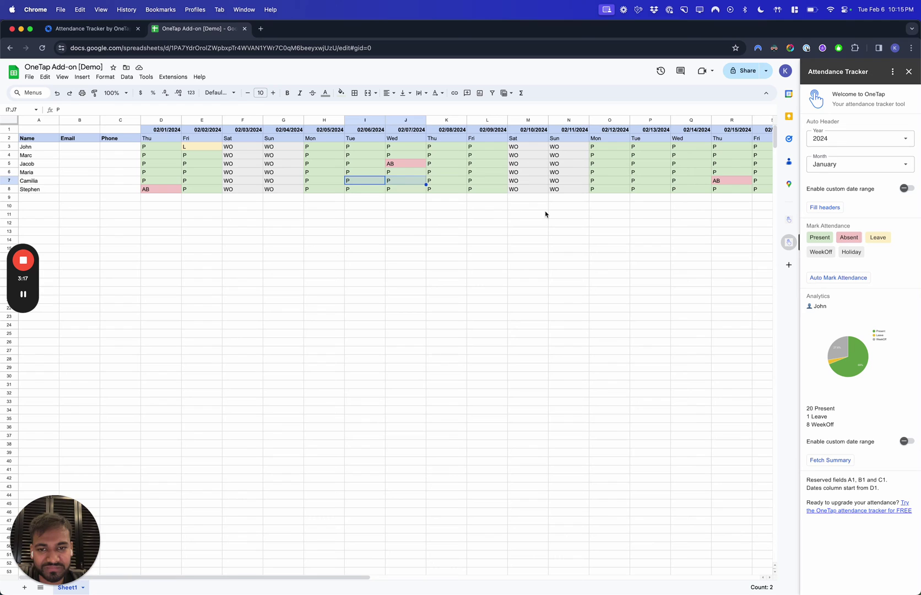
pyautogui.click(881, 237)
pyautogui.click(467, 175)
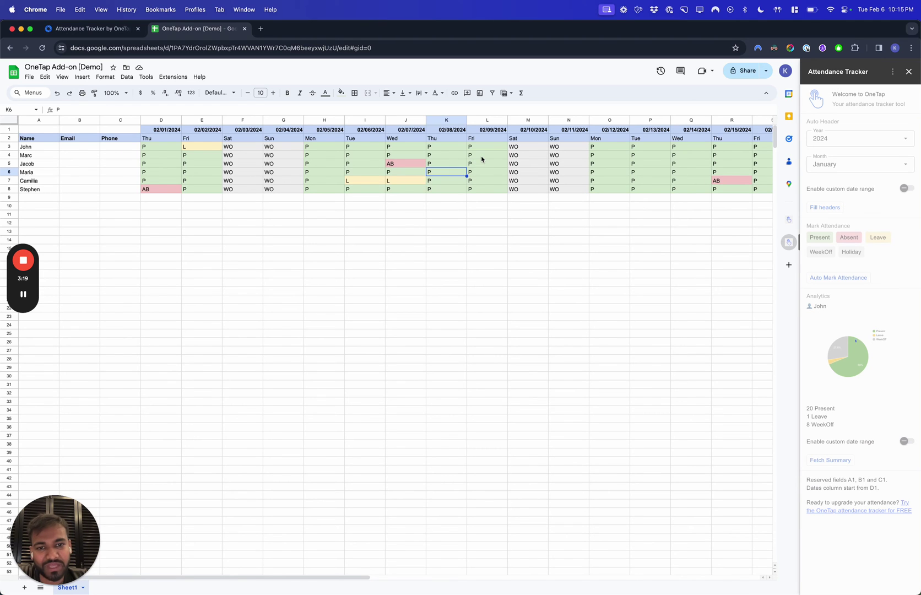
pyautogui.click(481, 157)
pyautogui.click(848, 237)
pyautogui.moveTo(651, 157); pyautogui.dragTo(700, 160)
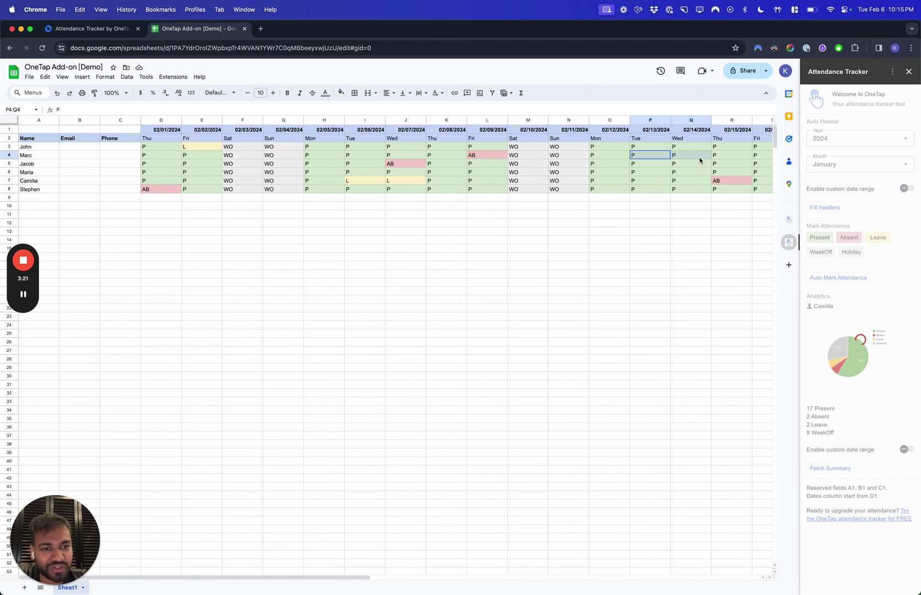
pyautogui.click(847, 237)
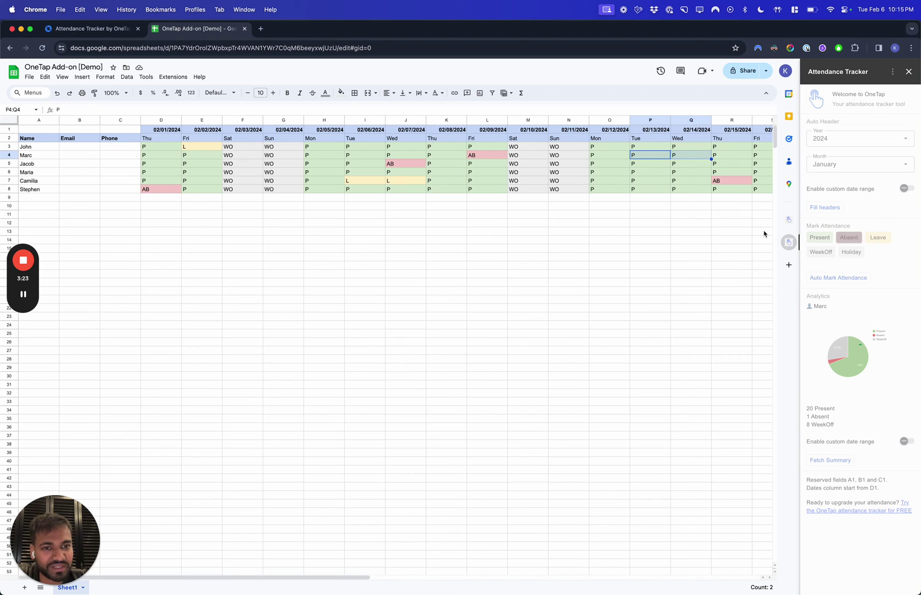
# Select E4 and fetch the row 4 student's attendance summary with its pie chart
pyautogui.click(647, 173)
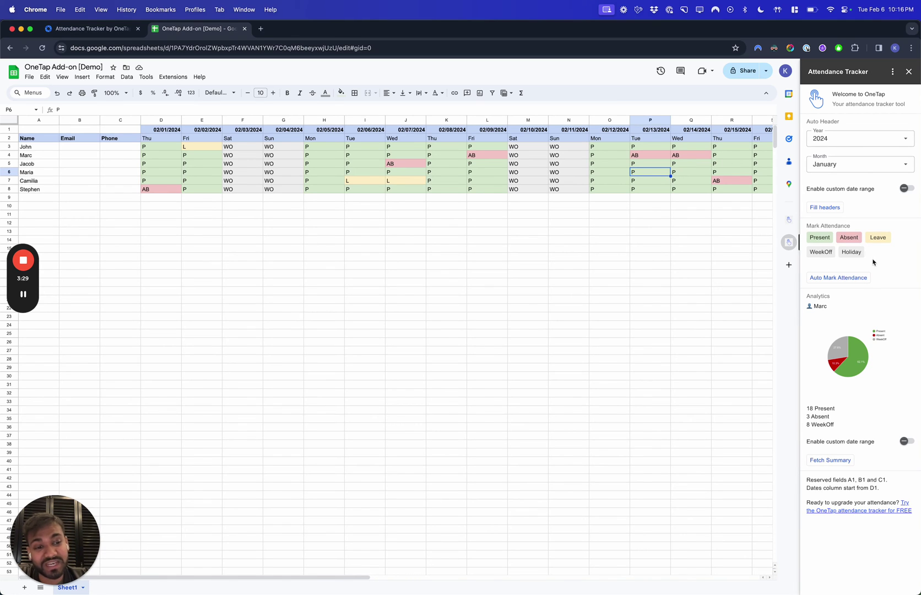
pyautogui.click(206, 165)
pyautogui.click(204, 158)
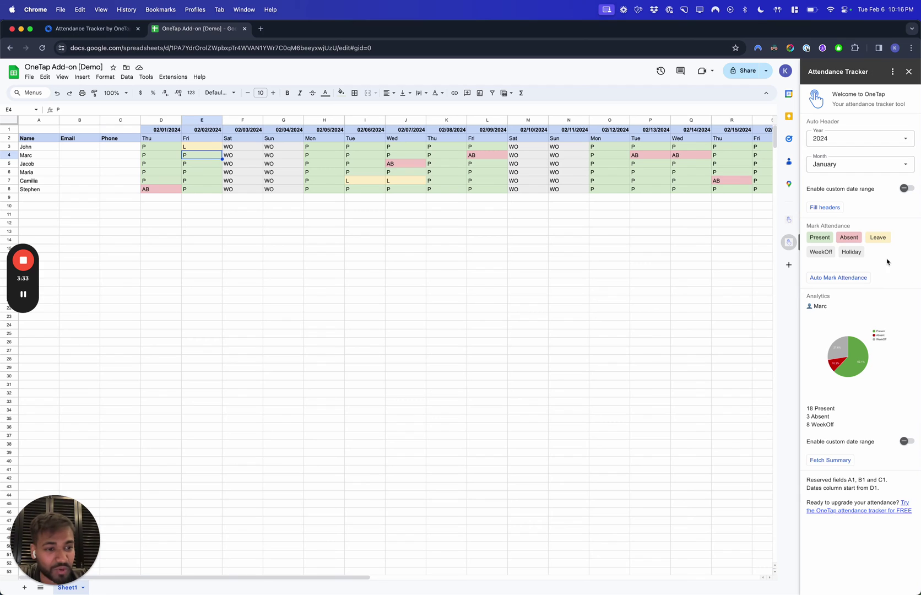
pyautogui.click(833, 460)
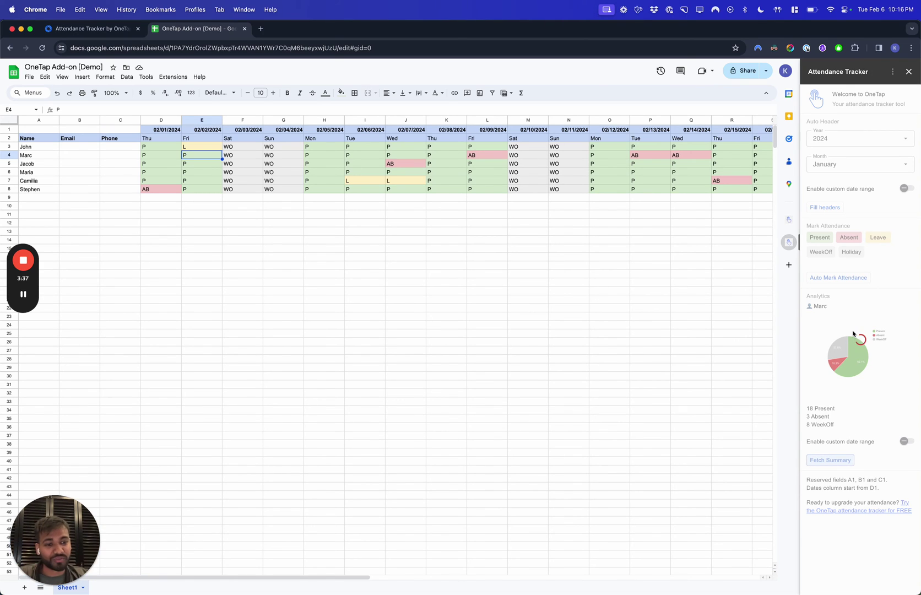
# Highlight the summary counts: 18 Present, 3 Absent and 8 WeekOff
pyautogui.tripleClick(825, 408)
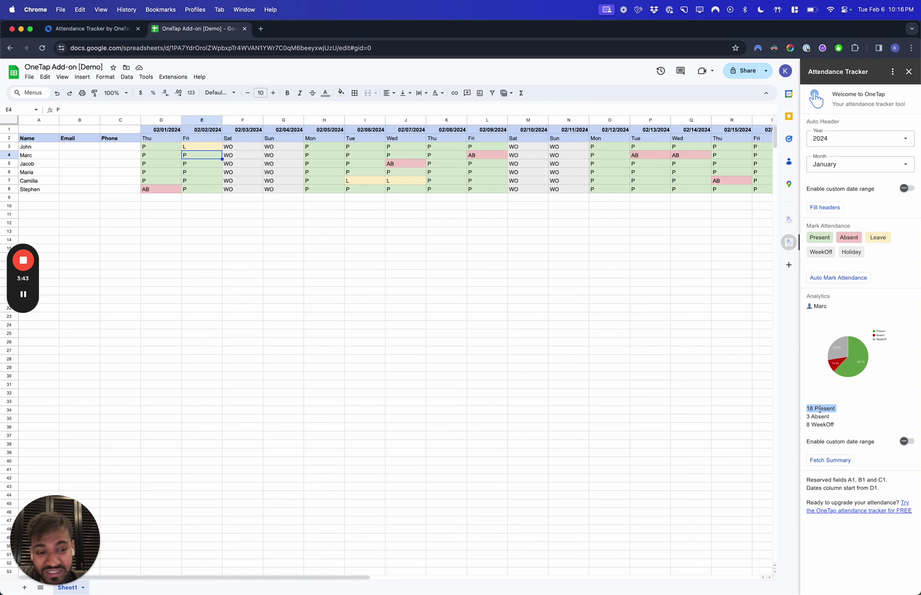
pyautogui.doubleClick(820, 416)
pyautogui.tripleClick(820, 417)
pyautogui.tripleClick(827, 425)
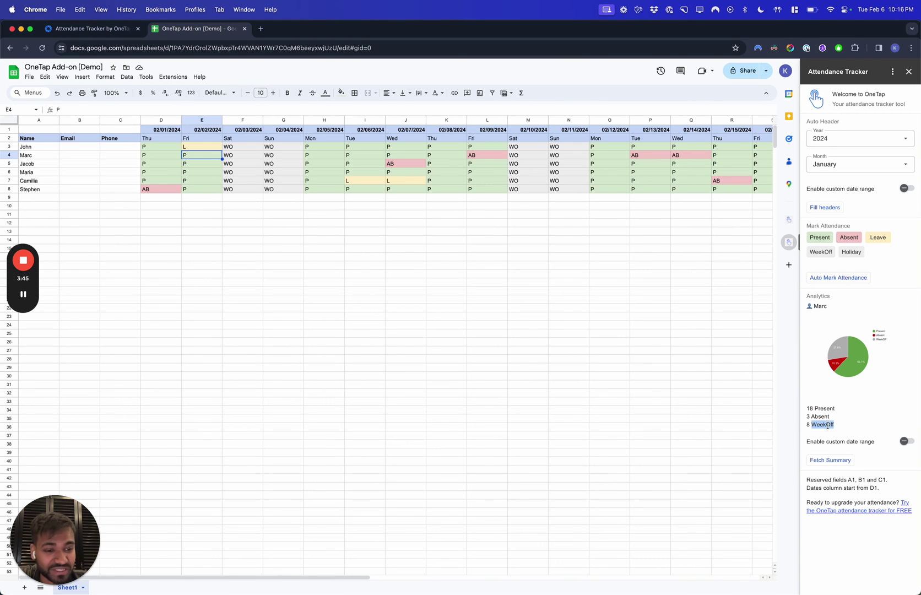
pyautogui.click(614, 179)
pyautogui.hscroll(15, 613, 179)
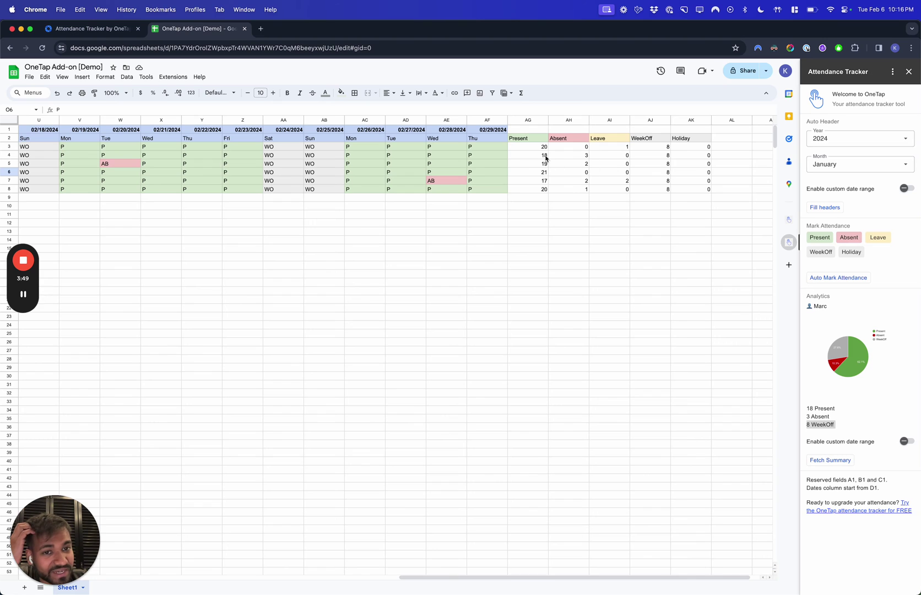
pyautogui.click(570, 157)
pyautogui.hscroll(-15, 557, 165)
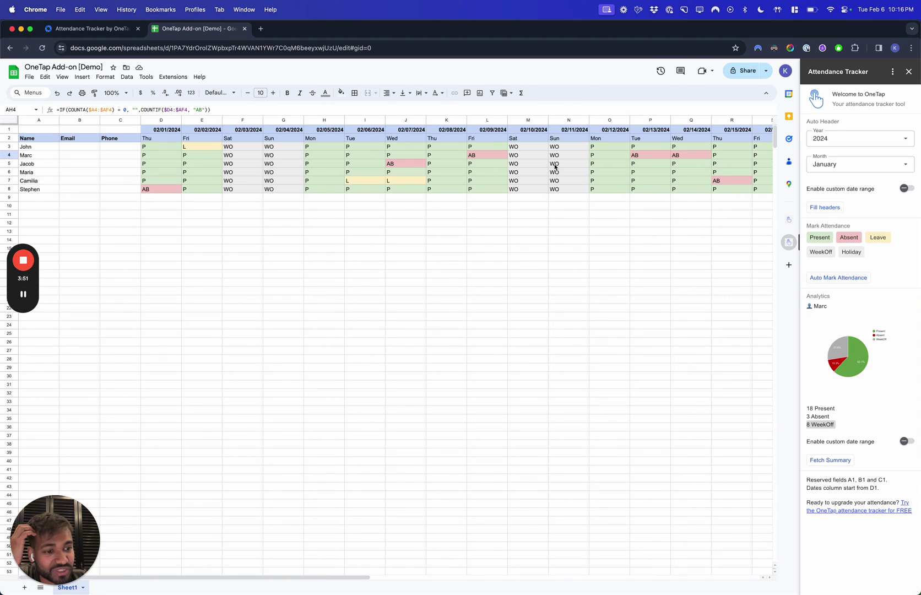
pyautogui.click(841, 437)
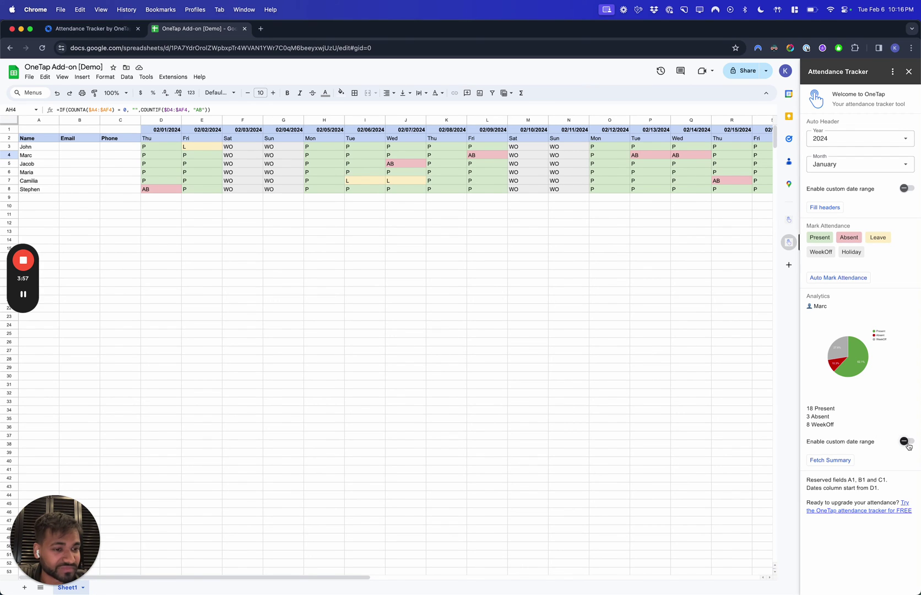
pyautogui.click(306, 173)
pyautogui.click(146, 185)
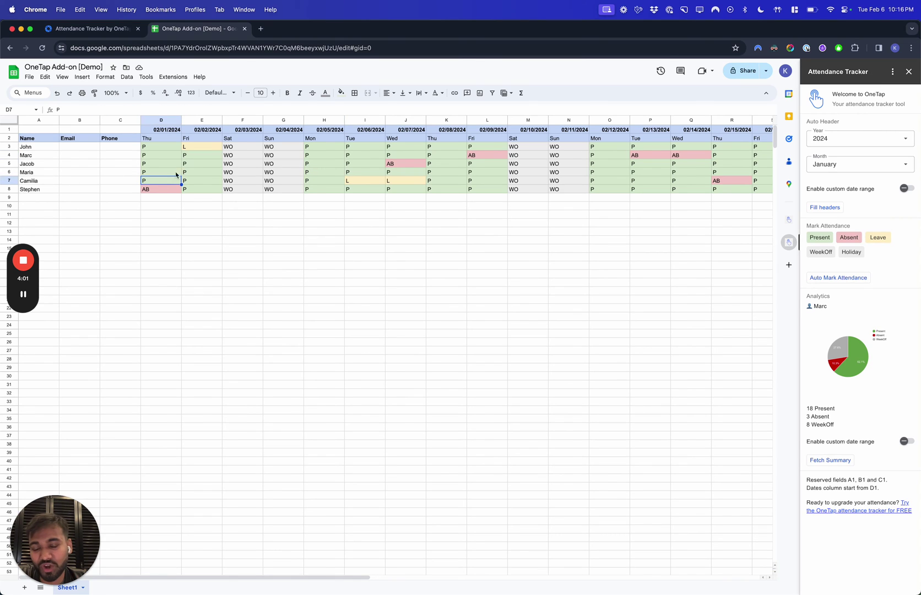
pyautogui.click(192, 173)
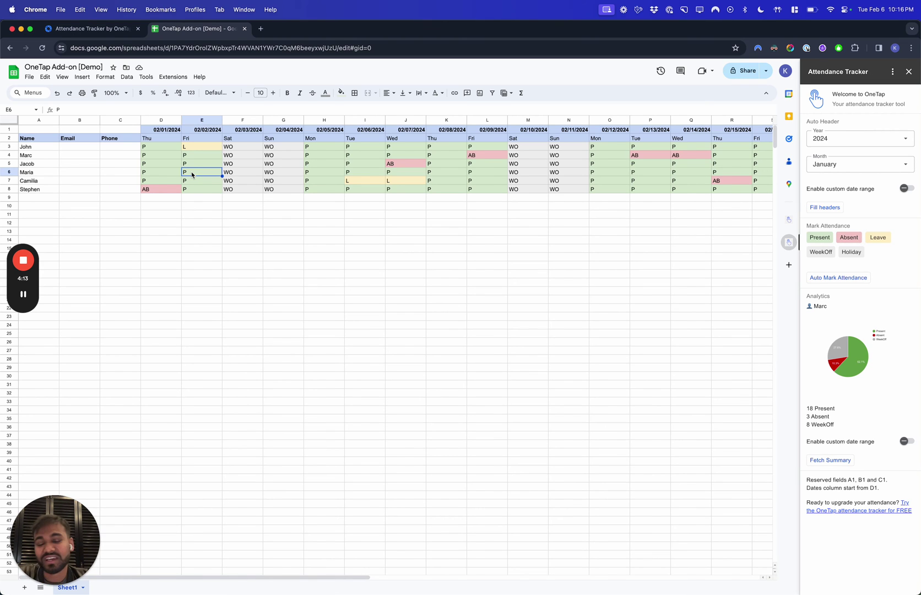
pyautogui.click(335, 192)
pyautogui.hscroll(5, 335, 194)
pyautogui.hscroll(-5, 335, 194)
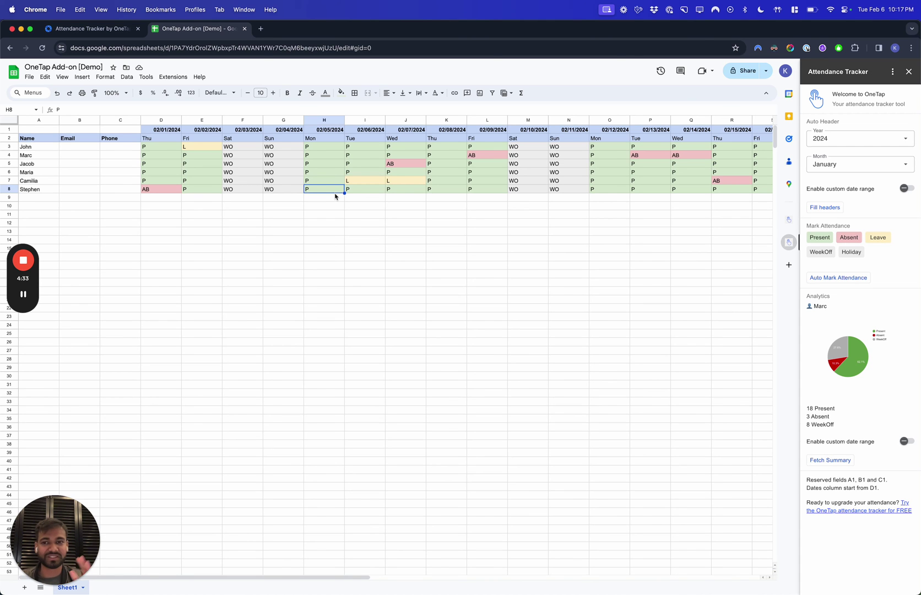
pyautogui.hotkey('ctrl', 'Up')
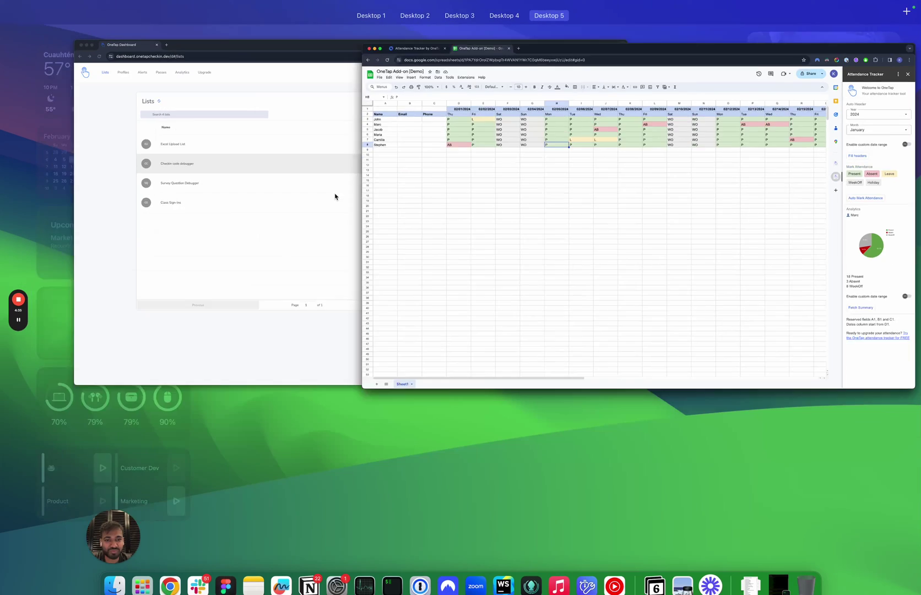
pyautogui.click(481, 177)
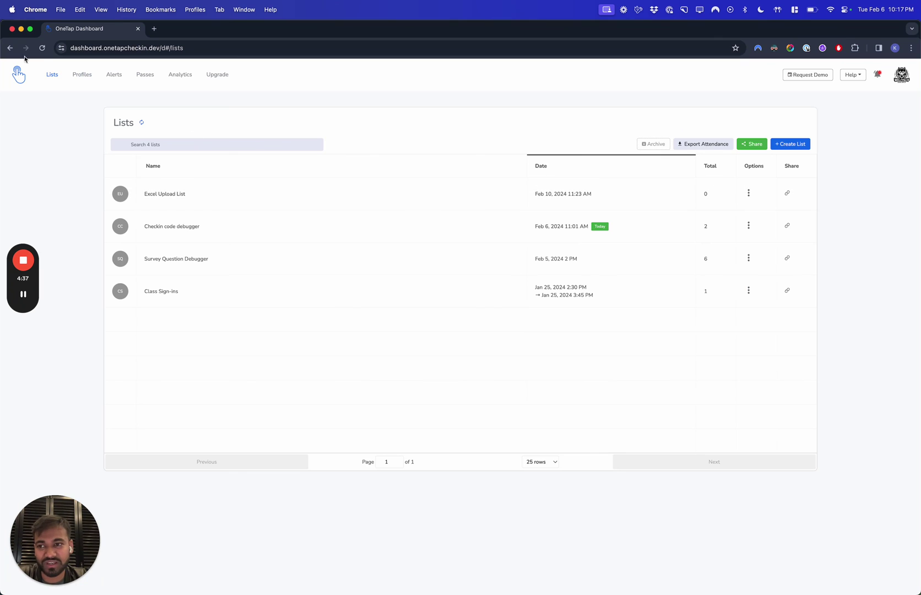
pyautogui.moveTo(1, 22); pyautogui.dragTo(139, 4)
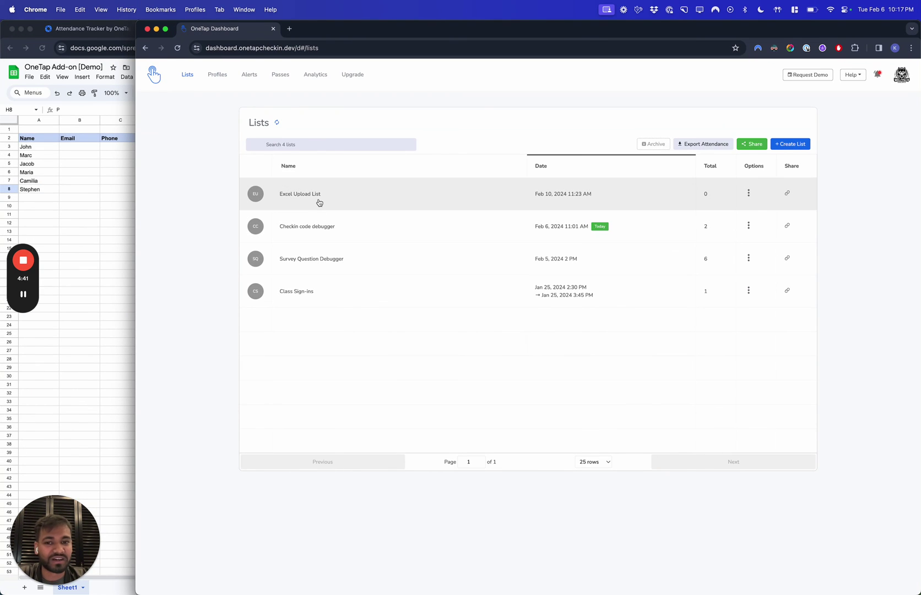
pyautogui.click(222, 75)
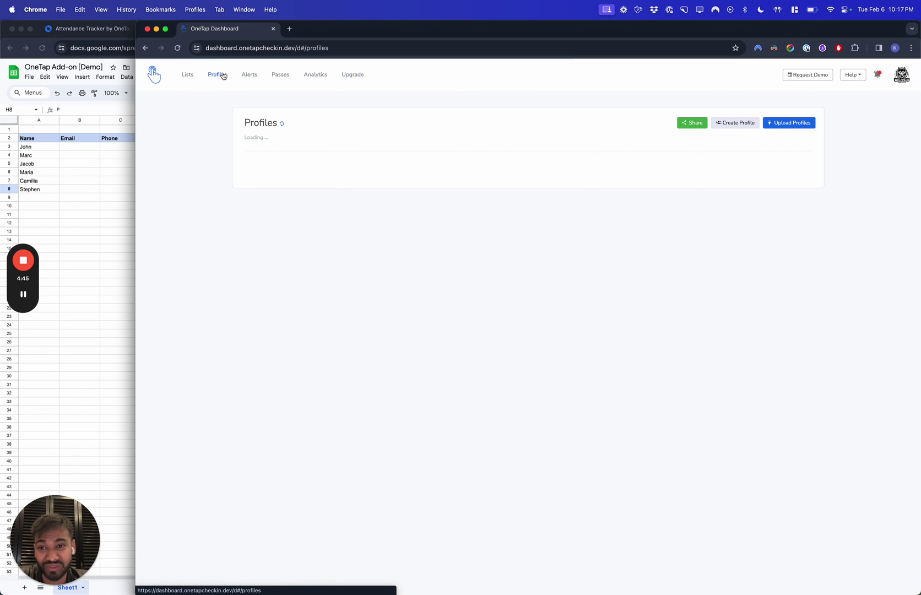
pyautogui.click(298, 218)
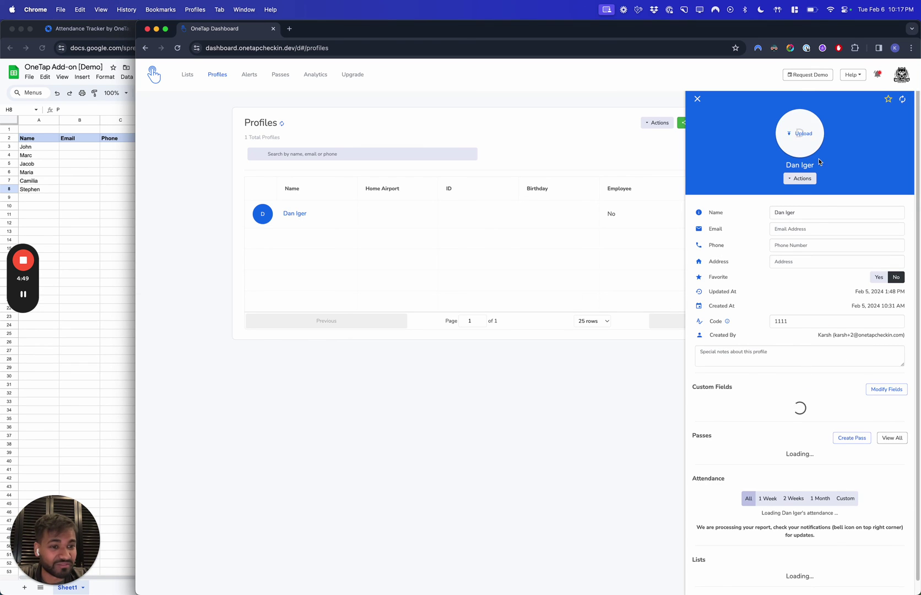
pyautogui.scroll(-5, 813, 292)
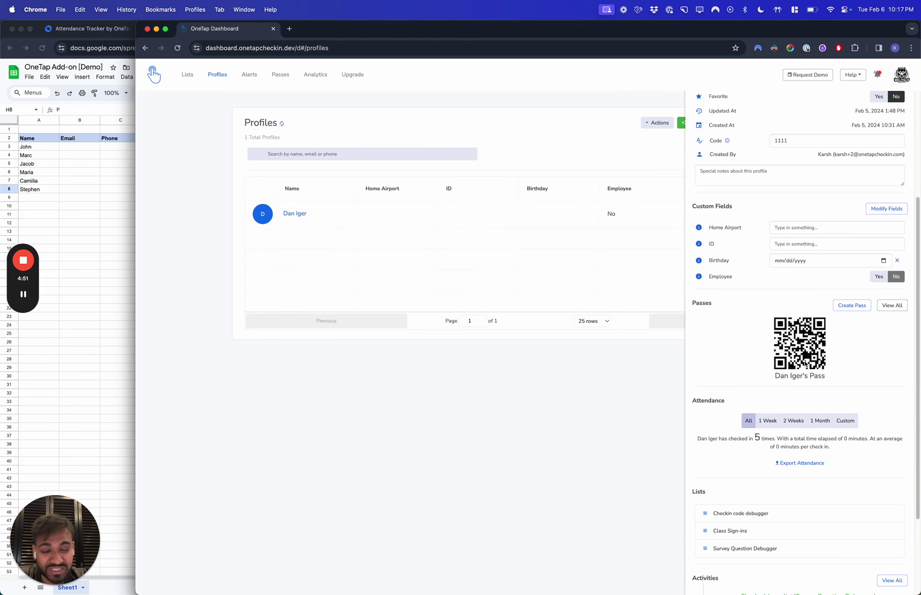
pyautogui.scroll(-1, 805, 364)
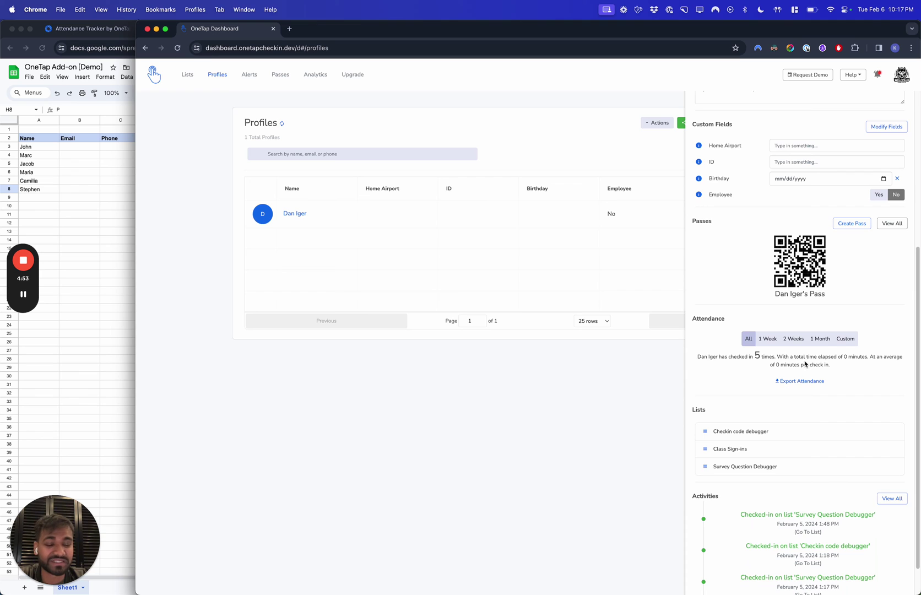
pyautogui.scroll(-3, 805, 364)
pyautogui.click(888, 413)
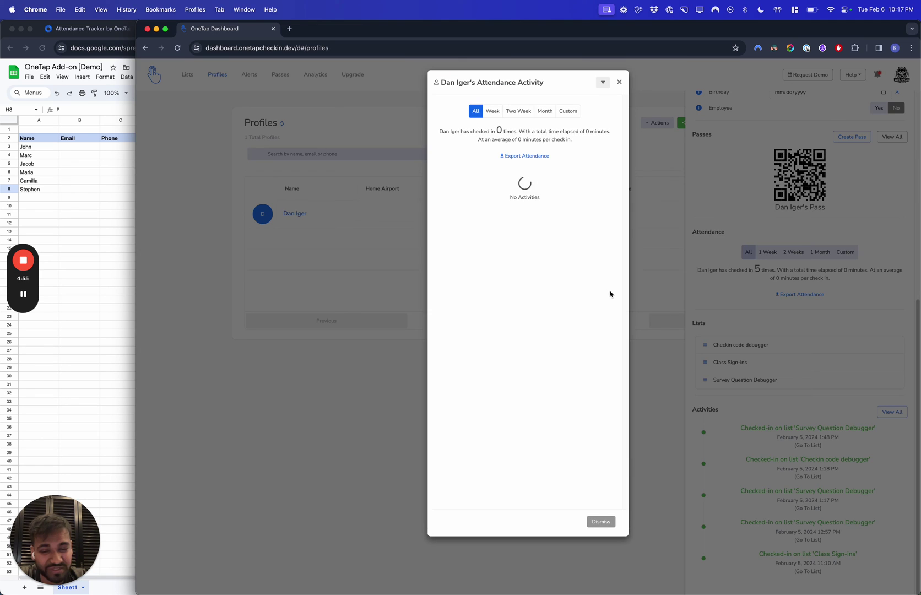
pyautogui.click(405, 289)
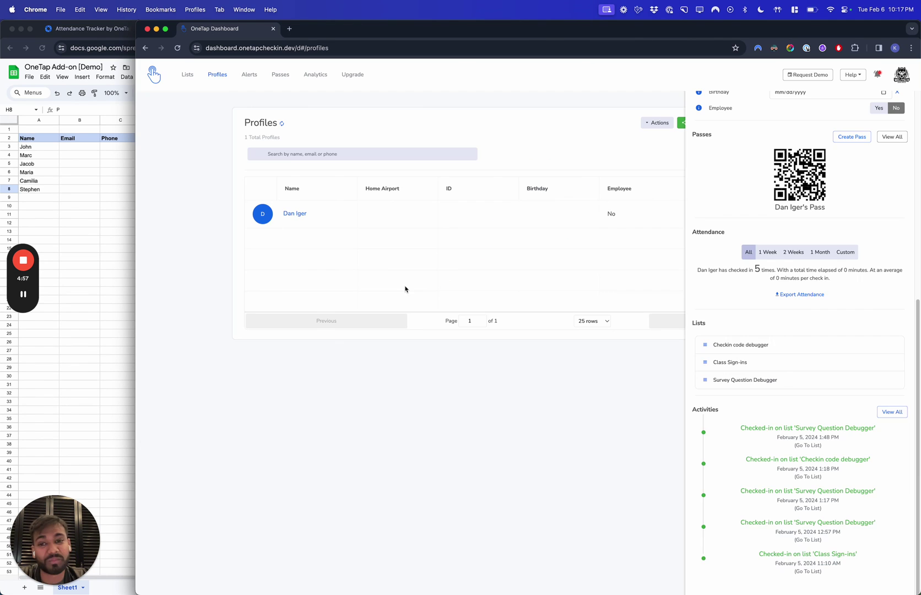
pyautogui.click(187, 74)
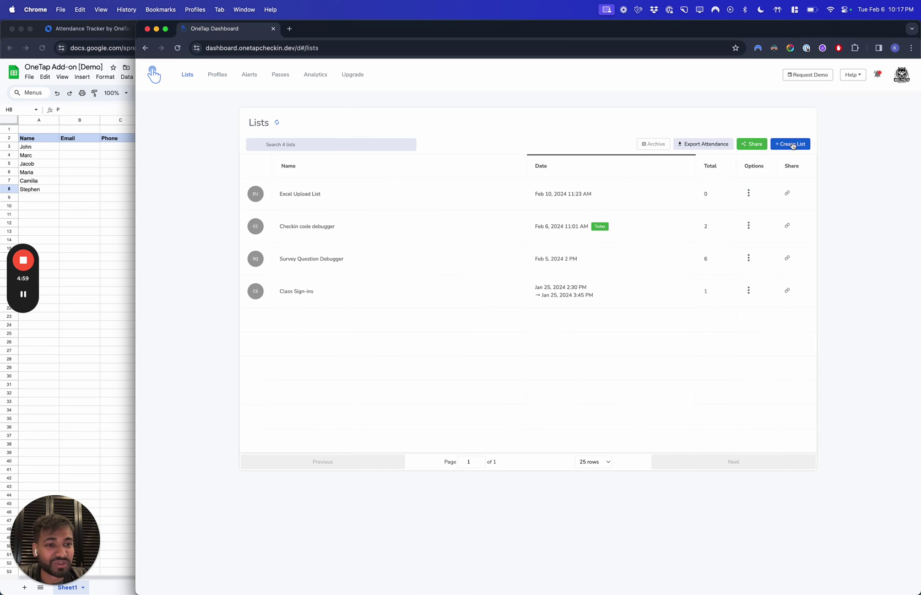
pyautogui.click(756, 145)
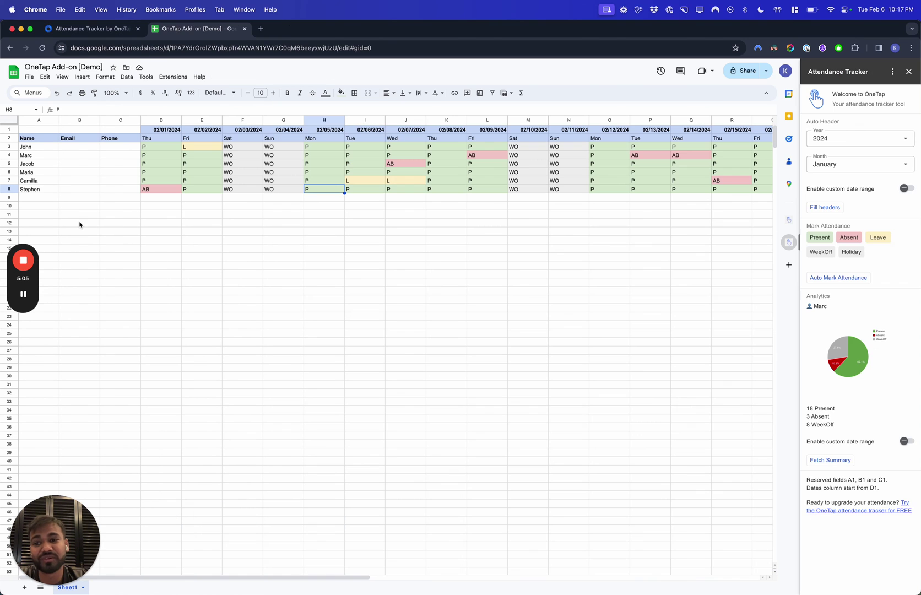
pyautogui.click(80, 222)
pyautogui.click(342, 183)
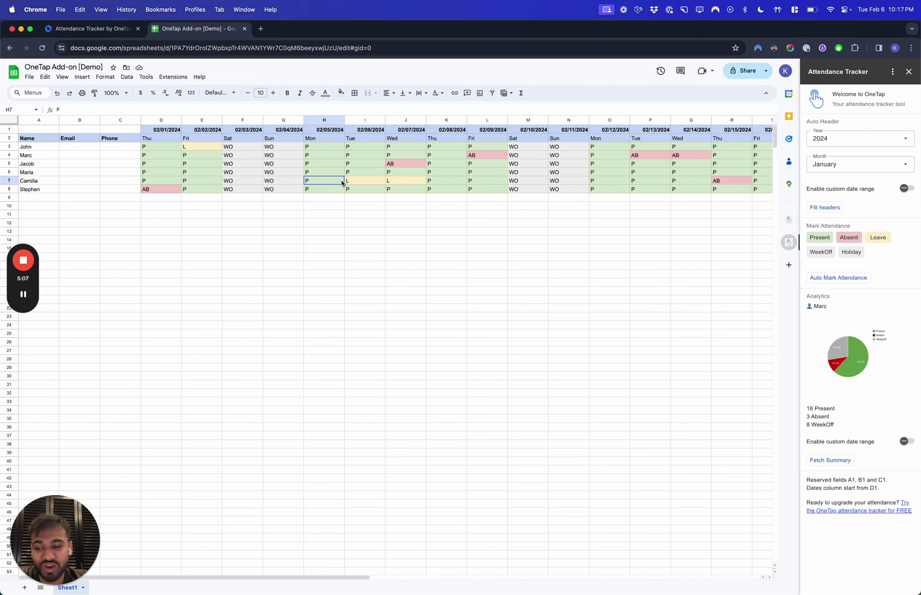